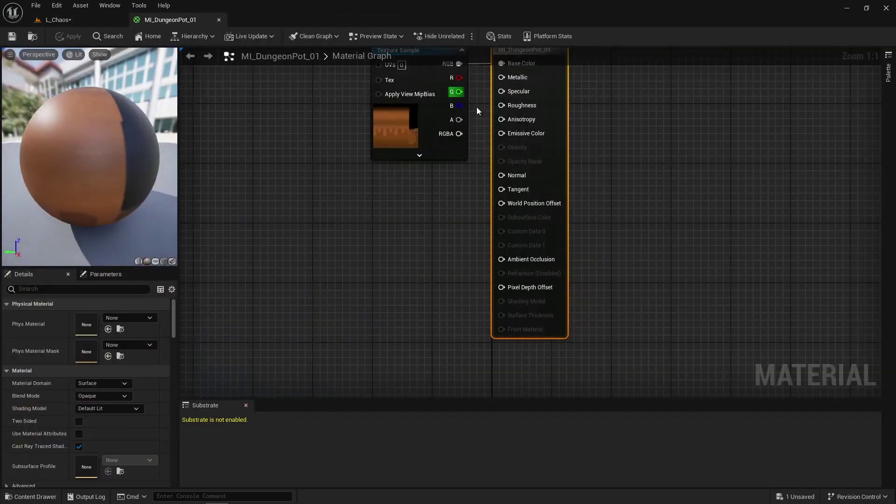
Close the MI_DungeonPot_01 material after viewing its graph and switch the L_Chaos level editor to Fracture Mode.
{"action": "right_click_drag", "start_coordinate": [425, 184], "coordinate": [386, 287]}
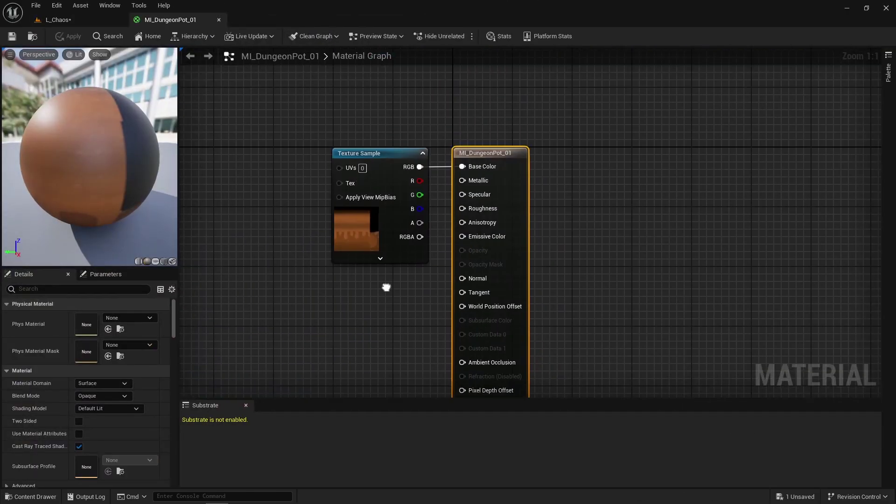
{"action": "left_click", "coordinate": [84, 396]}
{"action": "left_click", "coordinate": [97, 396]}
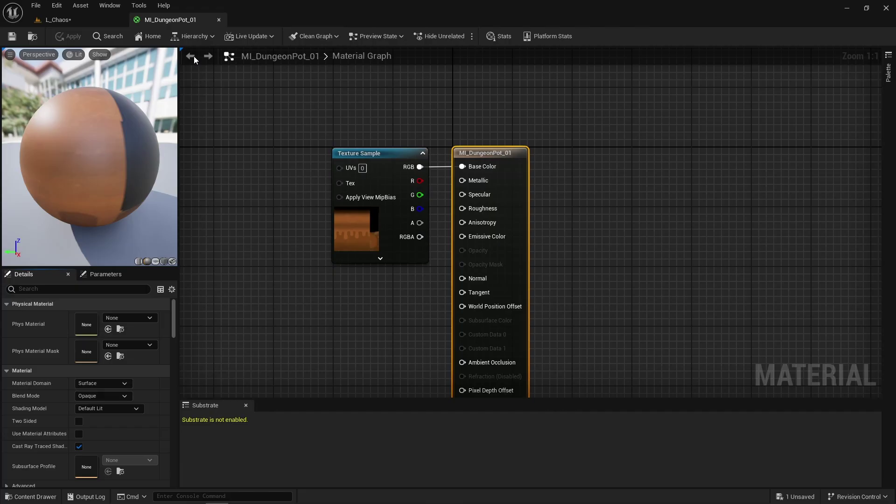
{"action": "left_click", "coordinate": [219, 20]}
{"action": "right_click_drag", "start_coordinate": [300, 215], "coordinate": [280, 233]}
{"action": "left_click", "coordinate": [86, 36]}
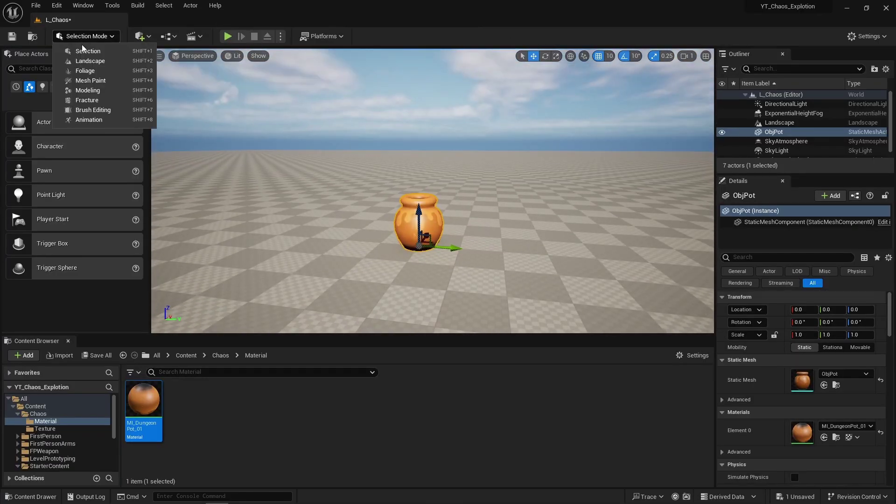
{"action": "left_click", "coordinate": [87, 97]}
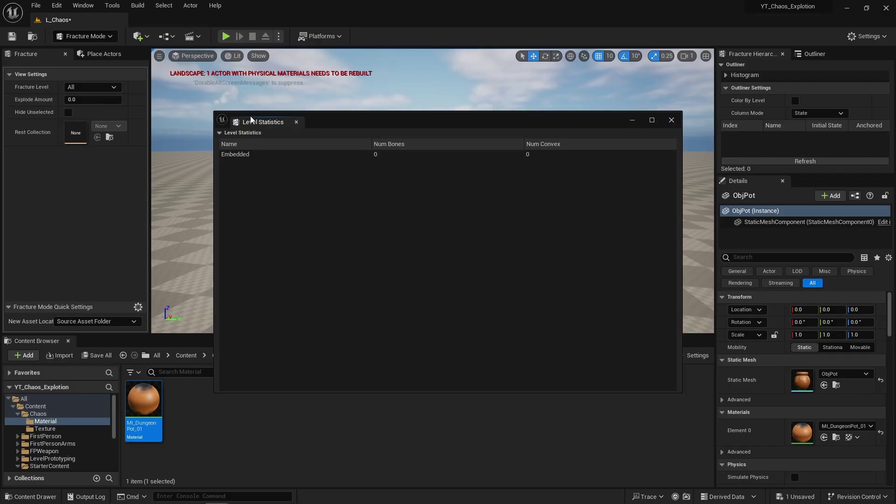
Dock the floating Level Statistics window beside the viewport and the Mode Toolbar above the Fracture settings.
{"action": "left_click_drag", "start_coordinate": [254, 124], "coordinate": [148, 150]}
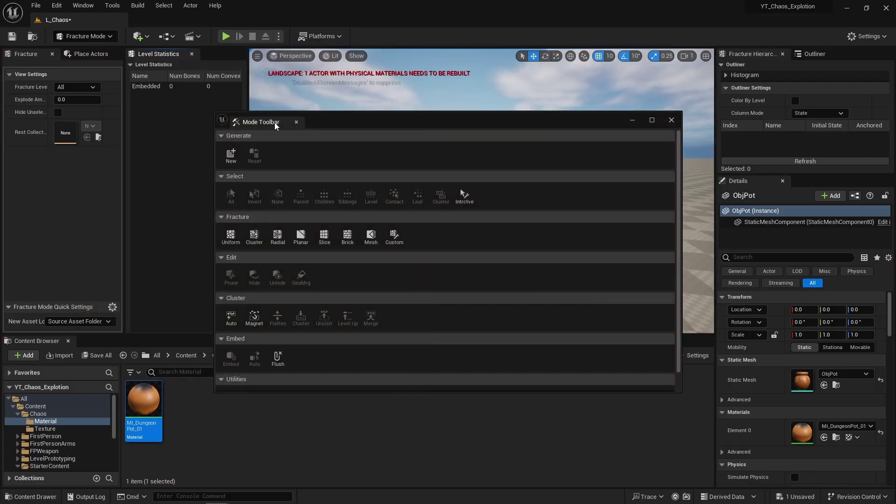
{"action": "left_click_drag", "start_coordinate": [274, 124], "coordinate": [64, 124]}
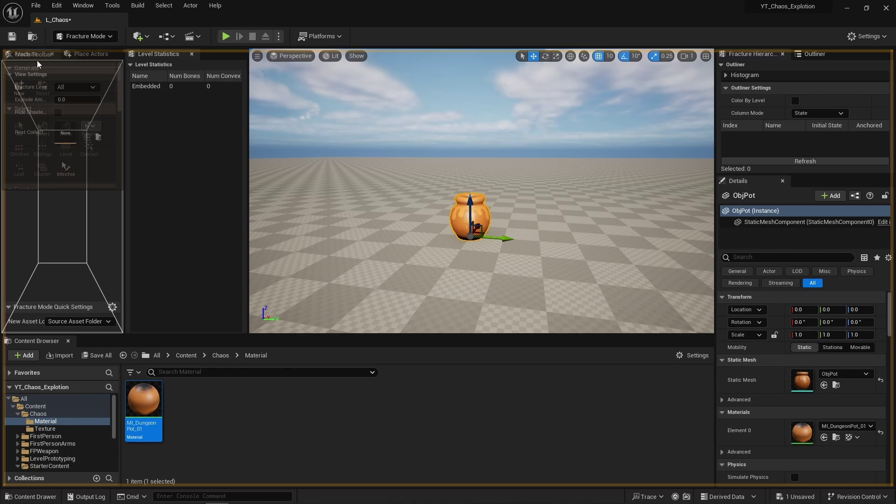
{"action": "left_click_drag", "start_coordinate": [38, 64], "coordinate": [40, 68]}
Create a new geometry collection from the selected ObjPot mesh in the Chaos folder.
{"action": "left_click", "coordinate": [25, 95]}
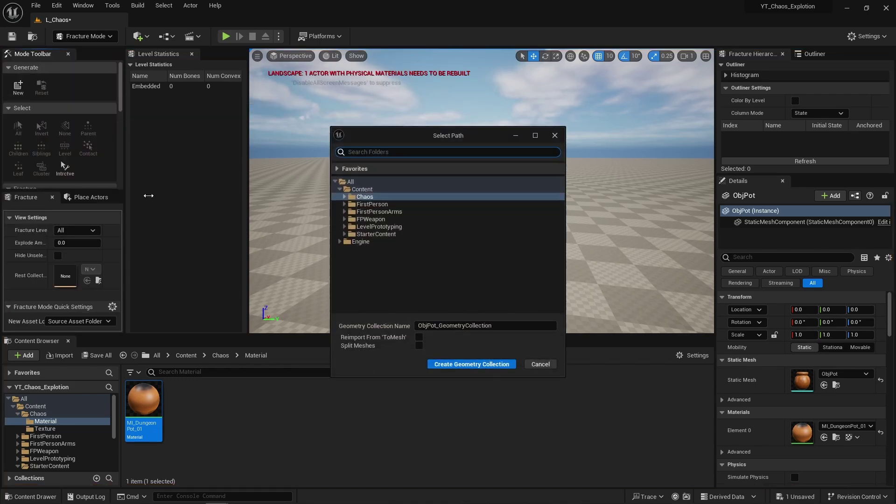
{"action": "left_click", "coordinate": [457, 367]}
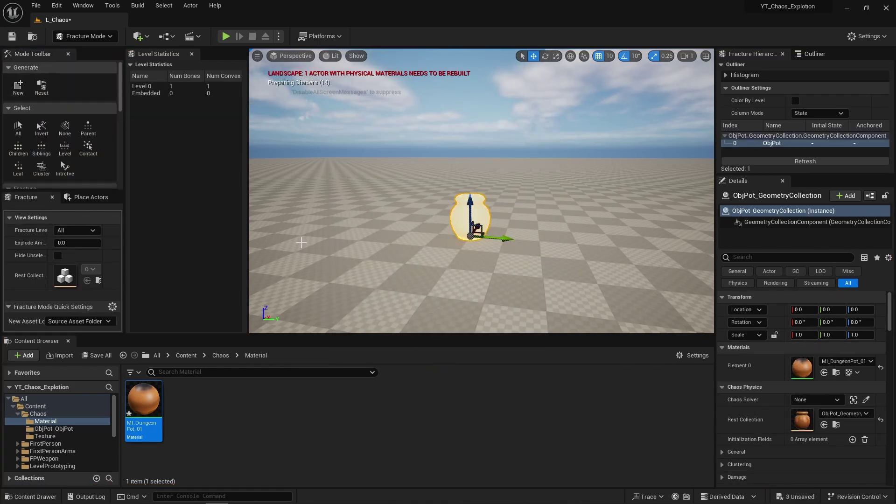
Fracture the pot with Uniform Voronoi, setting both the minimum and maximum Voronoi sites to 10.
{"action": "scroll", "coordinate": [28, 140], "scroll_direction": "down", "scroll_amount": 3}
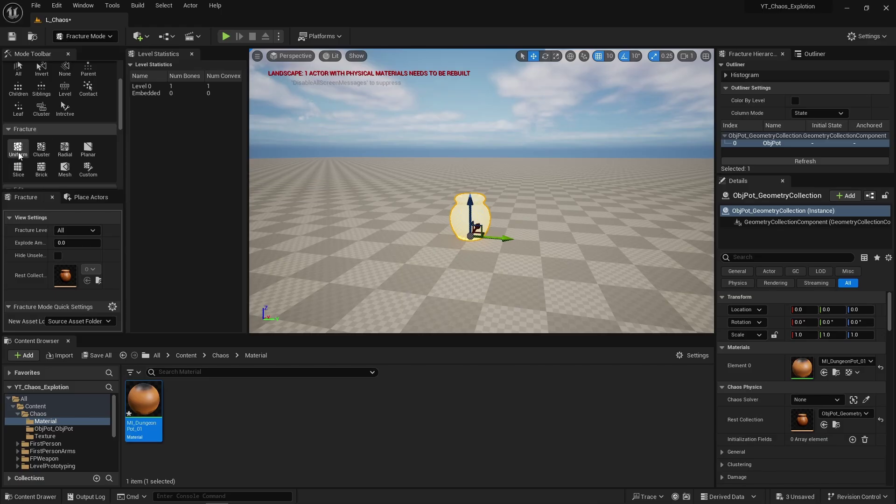
{"action": "left_click", "coordinate": [19, 155]}
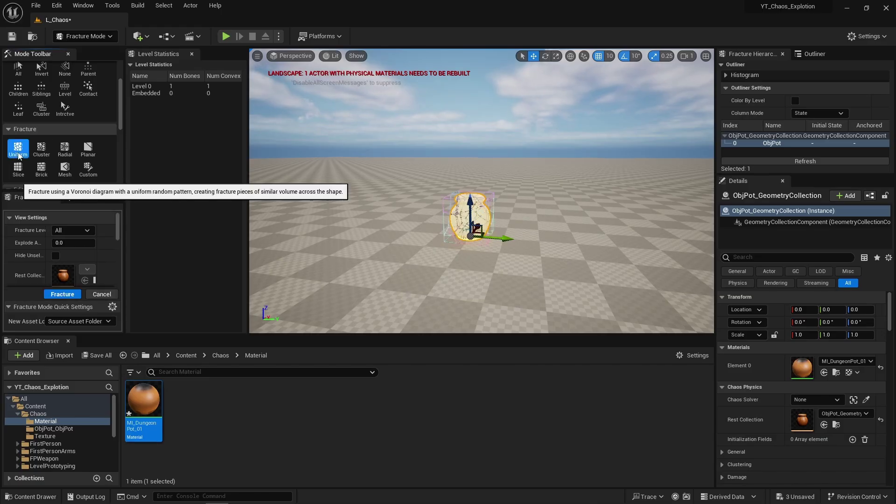
{"action": "scroll", "coordinate": [95, 247], "scroll_direction": "down", "scroll_amount": 5}
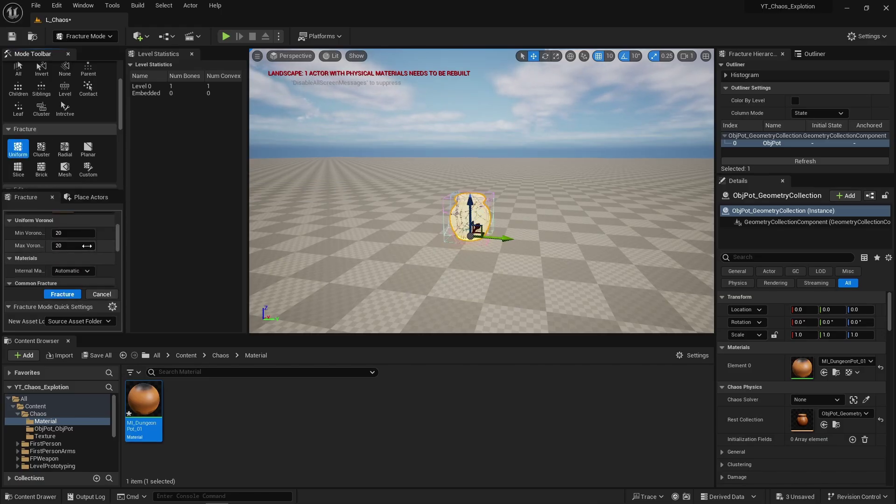
{"action": "left_click", "coordinate": [67, 234]}
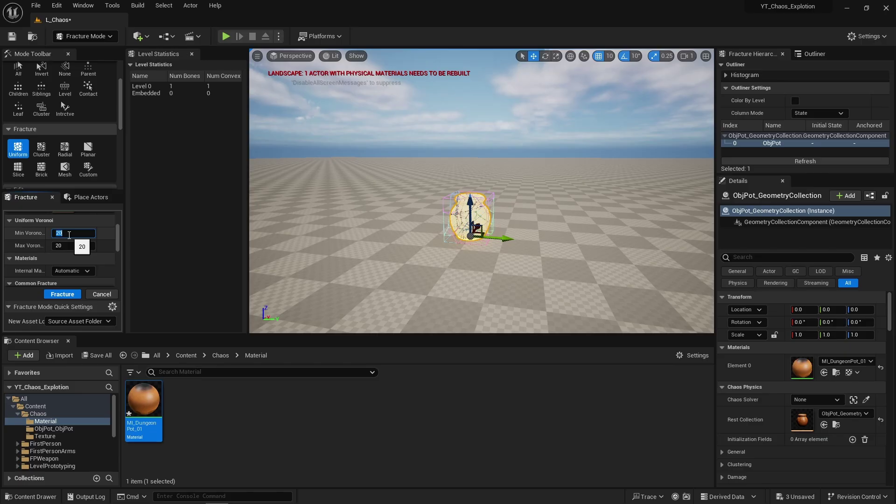
{"action": "type", "text": "10"}
{"action": "left_click", "coordinate": [68, 245]}
{"action": "type", "text": "10"}
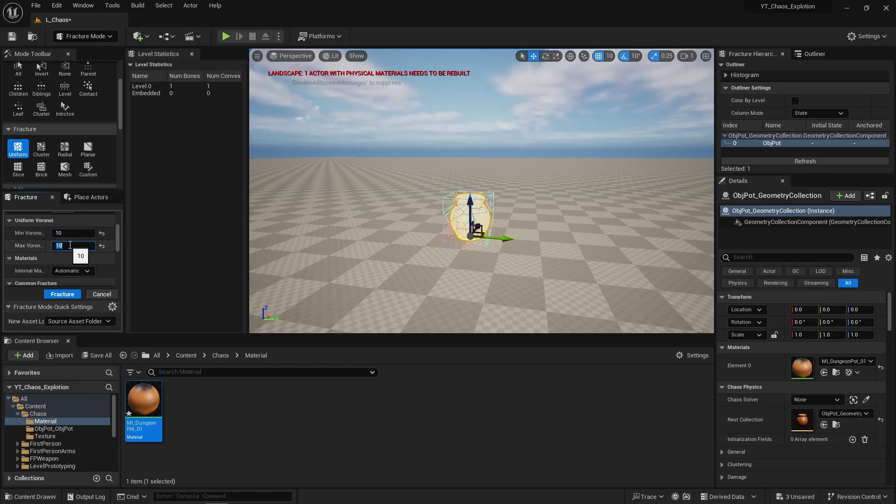
{"action": "right_click_drag", "start_coordinate": [390, 193], "coordinate": [386, 212]}
{"action": "key", "text": "w"}
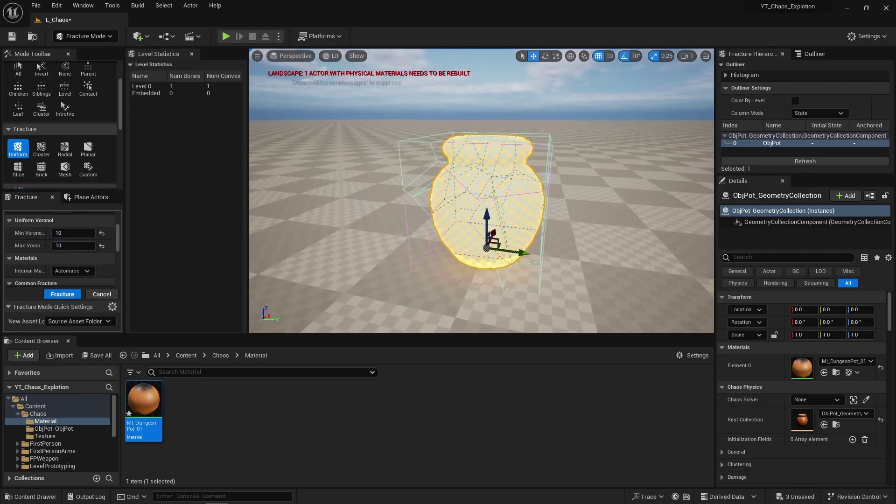
{"action": "left_click", "coordinate": [62, 294]}
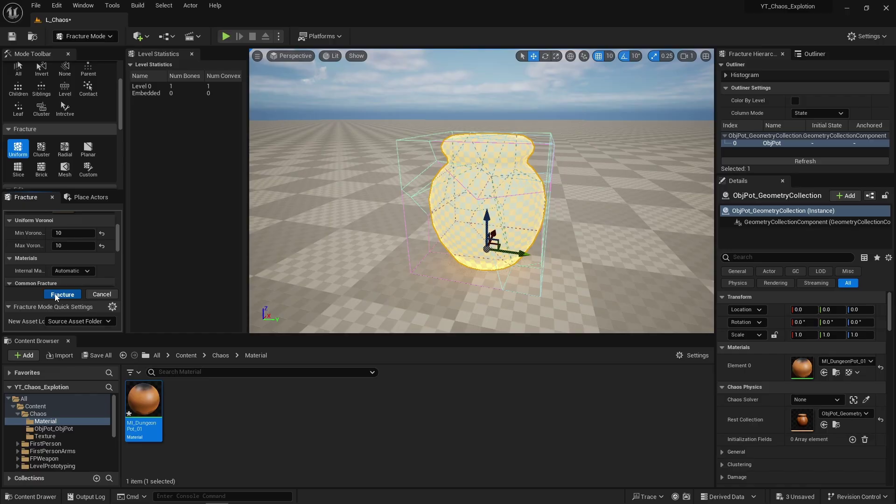
{"action": "left_click", "coordinate": [109, 295]}
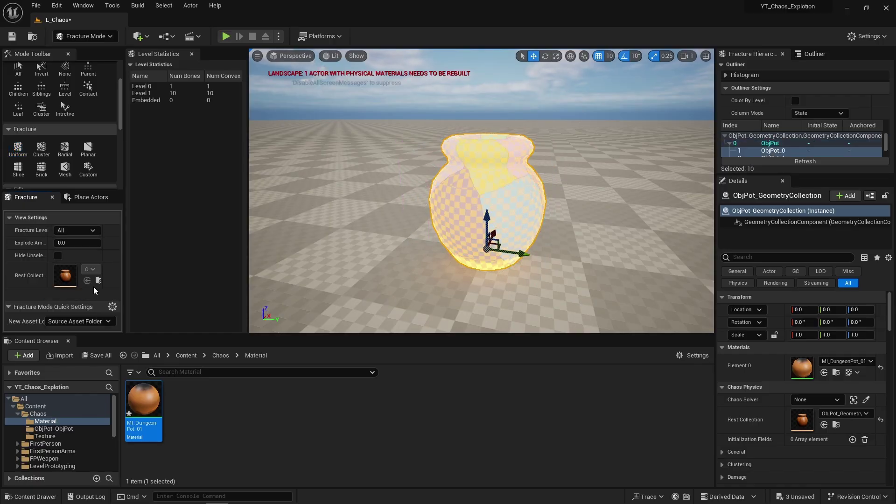
Dock the Fracture and Place Actors panels together with the Level Statistics panel to free space for the Mode Toolbar.
{"action": "left_click_drag", "start_coordinate": [25, 197], "coordinate": [196, 140]}
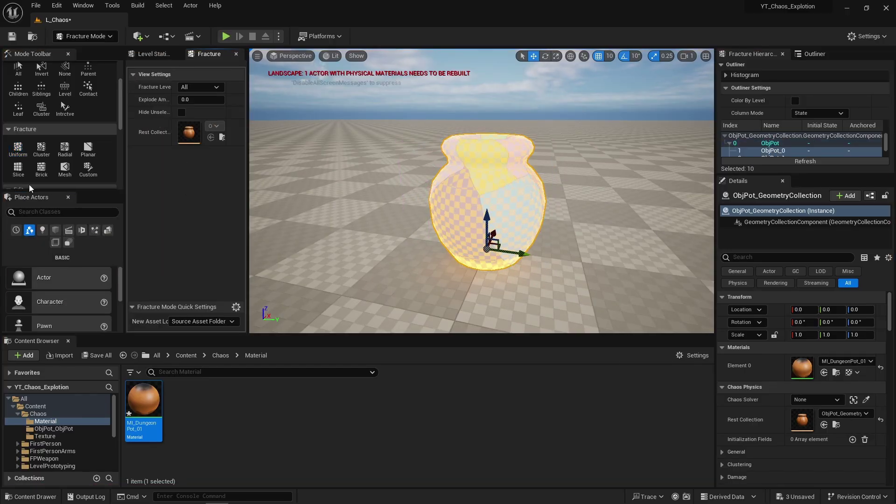
{"action": "left_click_drag", "start_coordinate": [29, 196], "coordinate": [165, 57]}
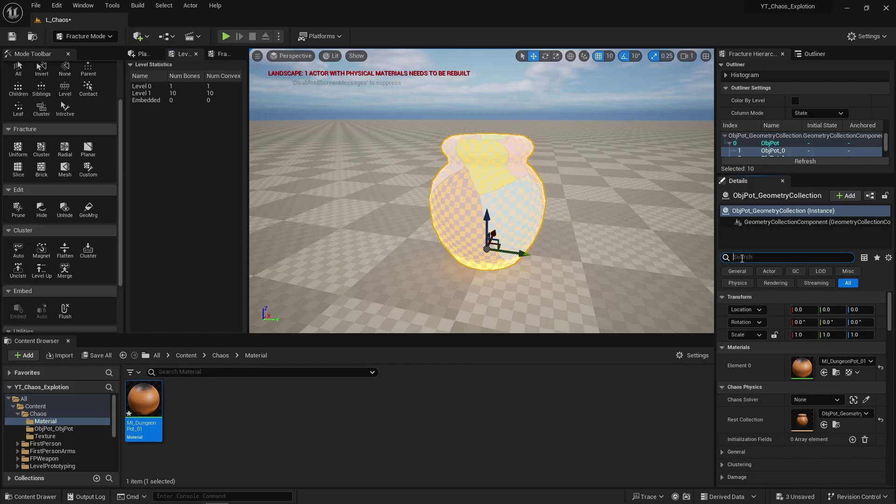
Turn off Show Bone Colors for the pot's geometry collection, and enlarge the Fracture Hierarchy list to check a single piece.
{"action": "type", "text": "bone"}
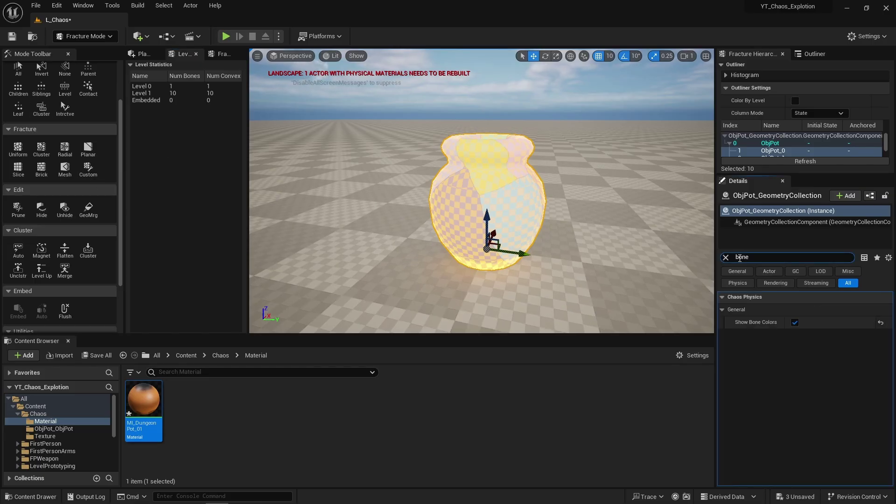
{"action": "left_click", "coordinate": [795, 321]}
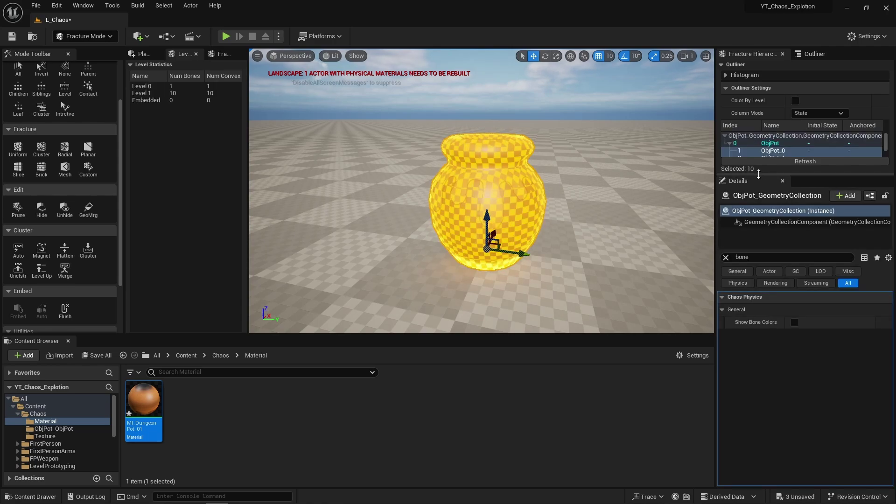
{"action": "left_click_drag", "start_coordinate": [760, 174], "coordinate": [760, 208]}
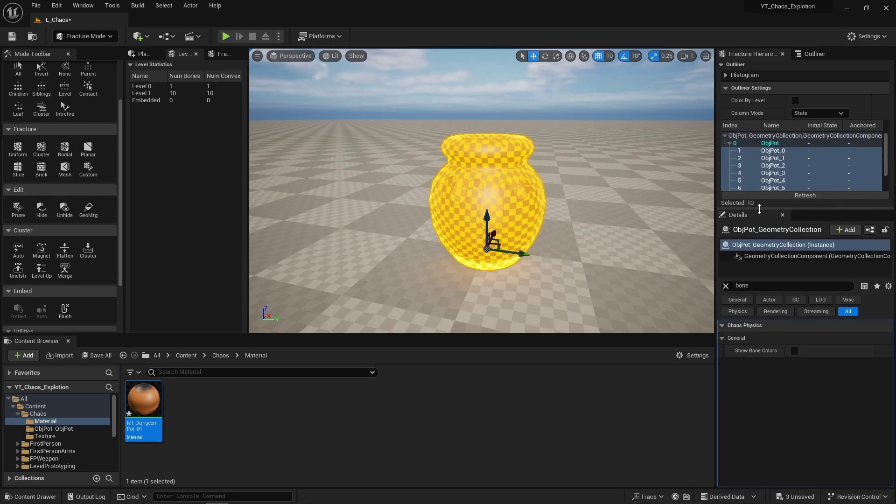
{"action": "left_click", "coordinate": [456, 207]}
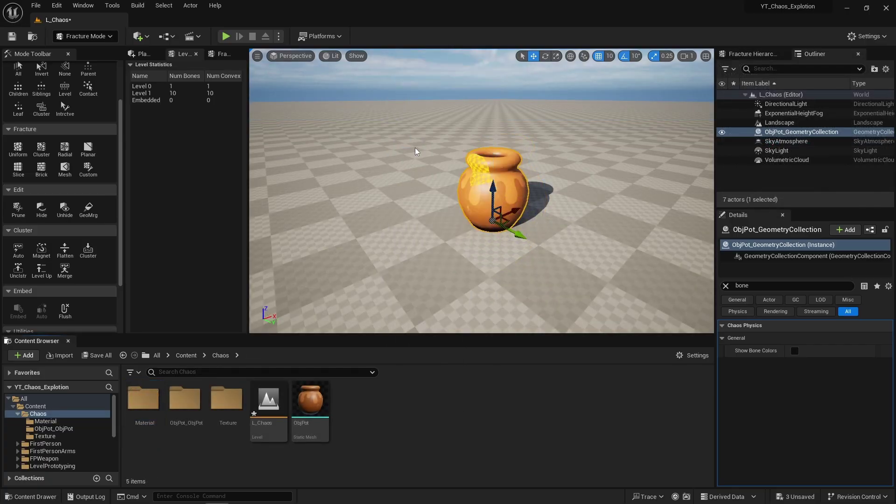
Create a Blueprint class in the Chaos folder based on FS_AnchorField_Generic and name it BP_Anchor.
{"action": "type", "text": "anc"}
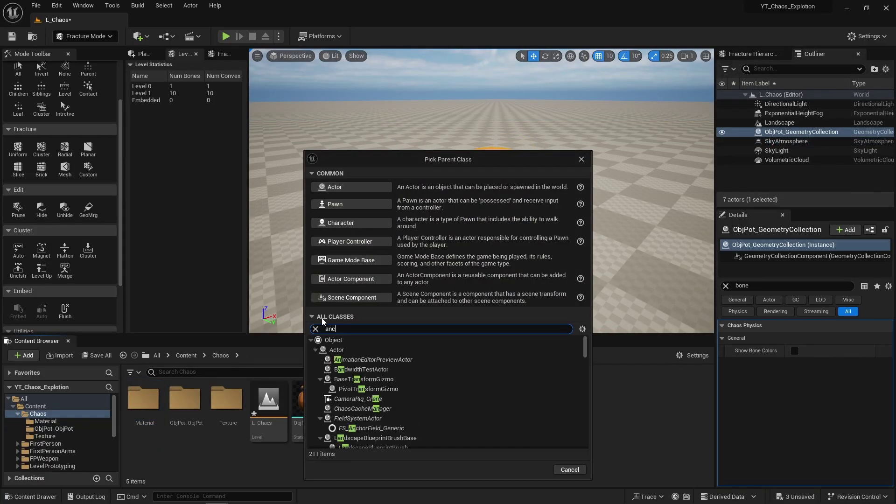
{"action": "type", "text": "hor"}
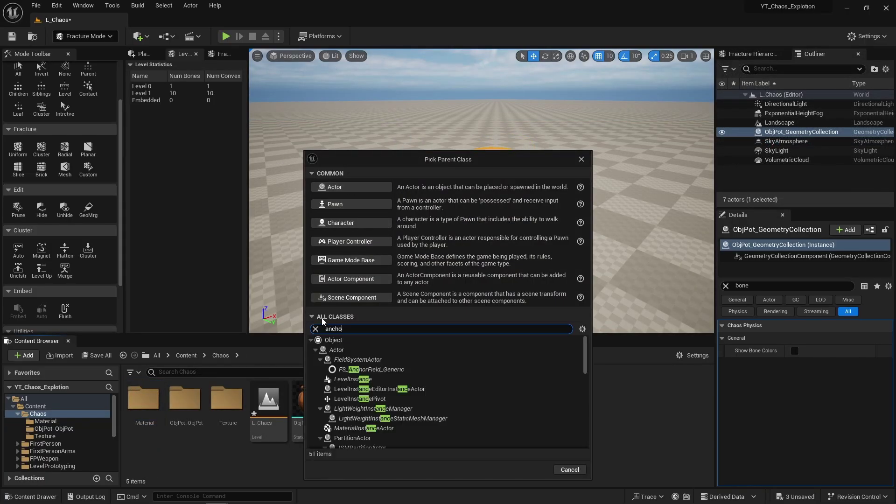
{"action": "left_click", "coordinate": [359, 368]}
{"action": "left_click", "coordinate": [531, 443]}
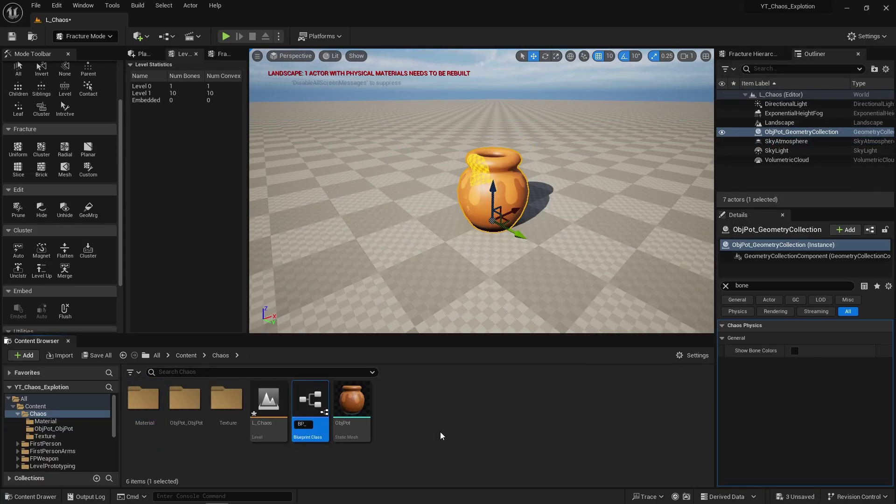
{"action": "type", "text": "BP_Anchor"}
{"action": "key", "text": "Return"}
Place BP_Anchor in the level near the pot, select it and clear the "bone" filter from its details.
{"action": "left_click_drag", "start_coordinate": [268, 402], "coordinate": [404, 226]}
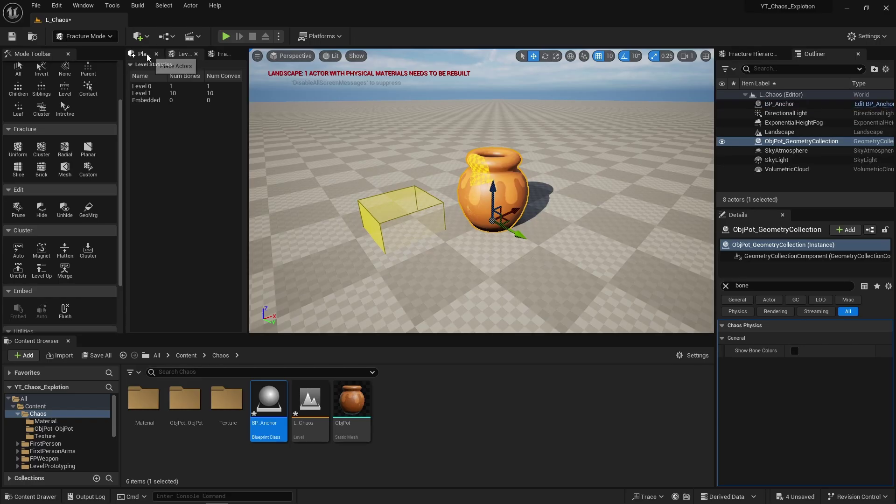
{"action": "left_click", "coordinate": [223, 54]}
{"action": "left_click", "coordinate": [401, 219]}
{"action": "left_click", "coordinate": [725, 285]}
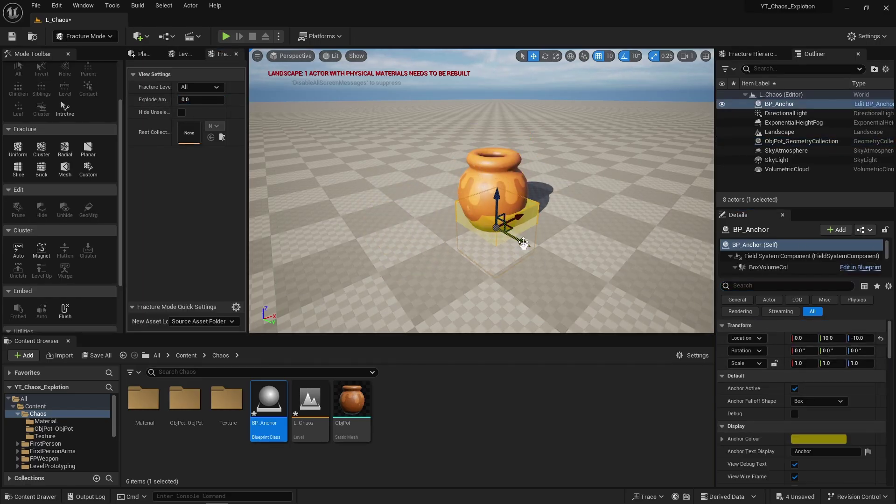
Lock the scale proportions of BP_Anchor and set its uniform scale to 2.
{"action": "left_click", "coordinate": [774, 363]}
{"action": "left_click_drag", "start_coordinate": [802, 363], "coordinate": [779, 366]}
{"action": "left_click", "coordinate": [803, 364]}
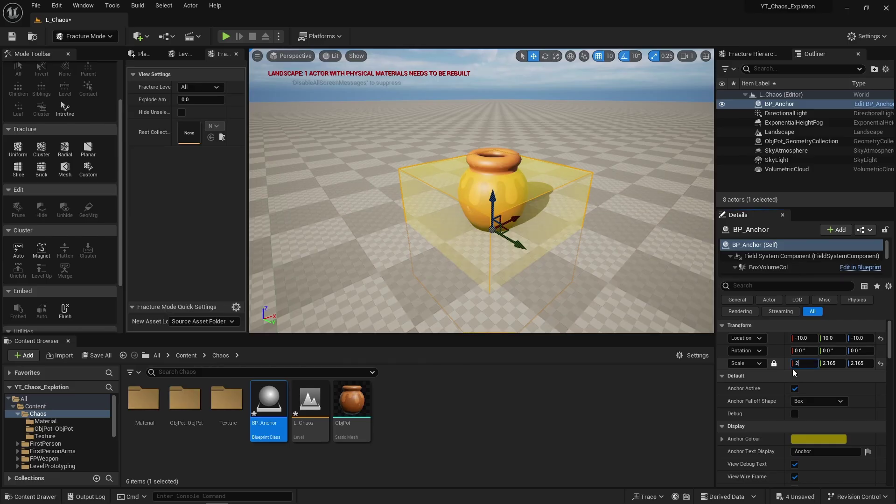
{"action": "type", "text": "2"}
{"action": "key", "text": "Return"}
Unlock the scale of BP_Anchor, set its Z scale to 0.1 and raise it slightly at the pot's base.
{"action": "left_click", "coordinate": [774, 364]}
{"action": "left_click", "coordinate": [859, 363]}
{"action": "type", "text": "0.1"}
{"action": "key", "text": "Return"}
{"action": "left_click_drag", "start_coordinate": [493, 201], "coordinate": [493, 190]}
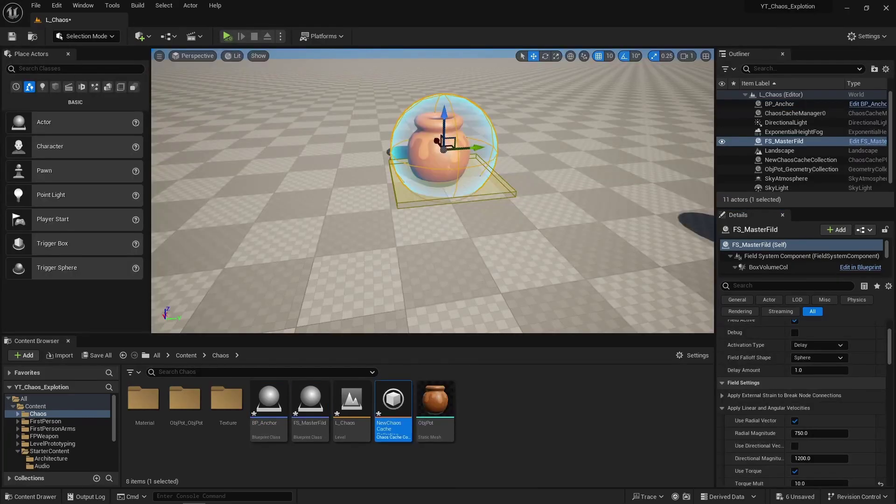
Assign BP_Anchor as an initialization field of ObjPot_GeometryCollection, then simulate the level to test the pot's explosion.
{"action": "left_click", "coordinate": [780, 167]}
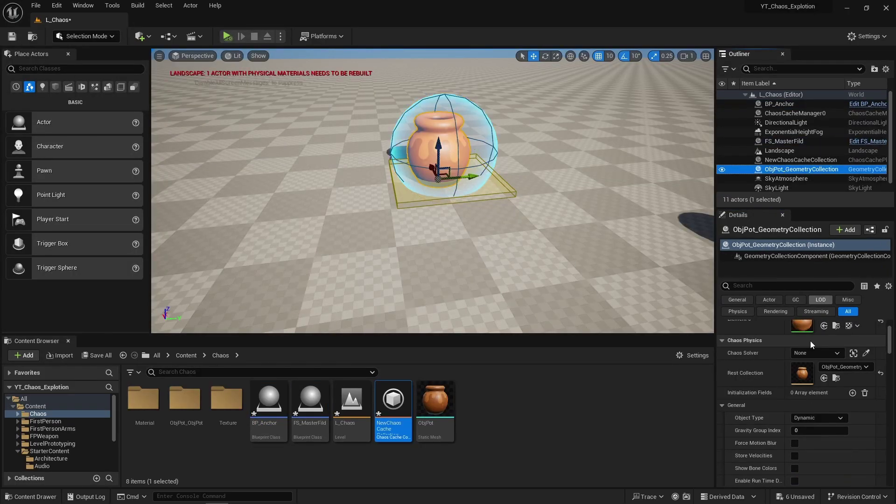
{"action": "left_click", "coordinate": [819, 406]}
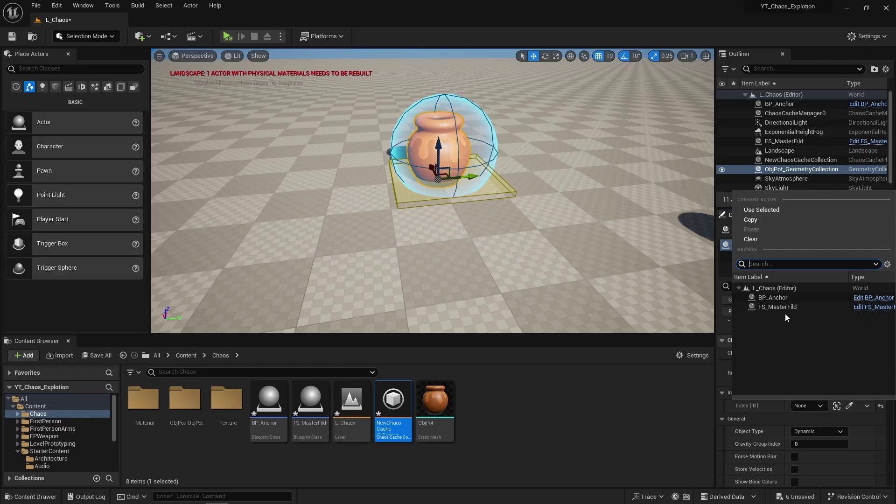
{"action": "left_click", "coordinate": [777, 298]}
{"action": "left_click", "coordinate": [228, 36]}
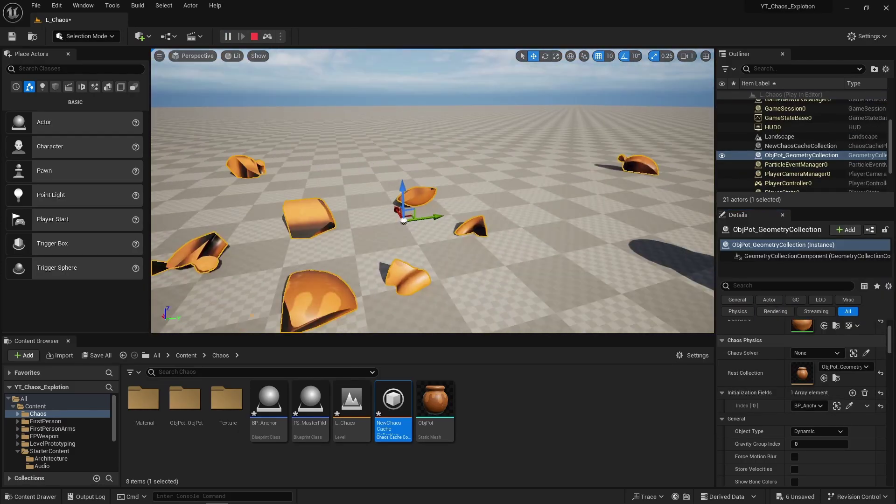
{"action": "key", "text": "Escape"}
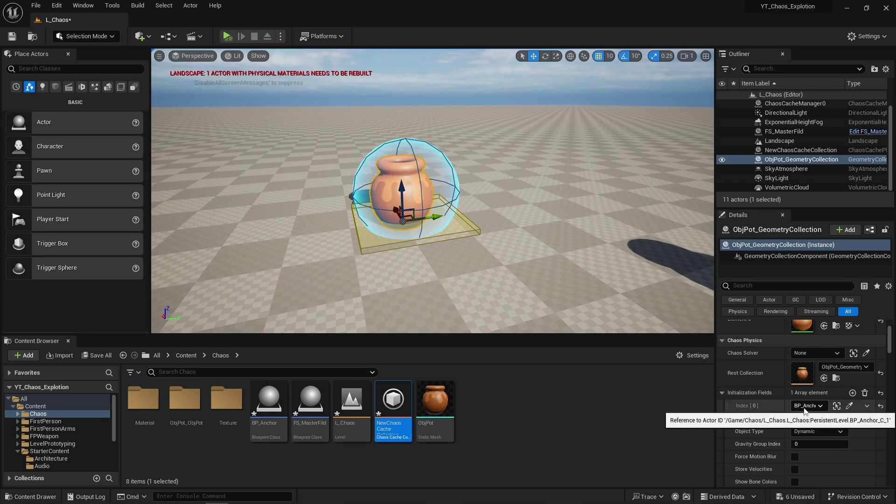
Clear the initialization fields of ObjPot_GeometryCollection and simulate the level again to compare the explosion.
{"action": "left_click", "coordinate": [864, 393]}
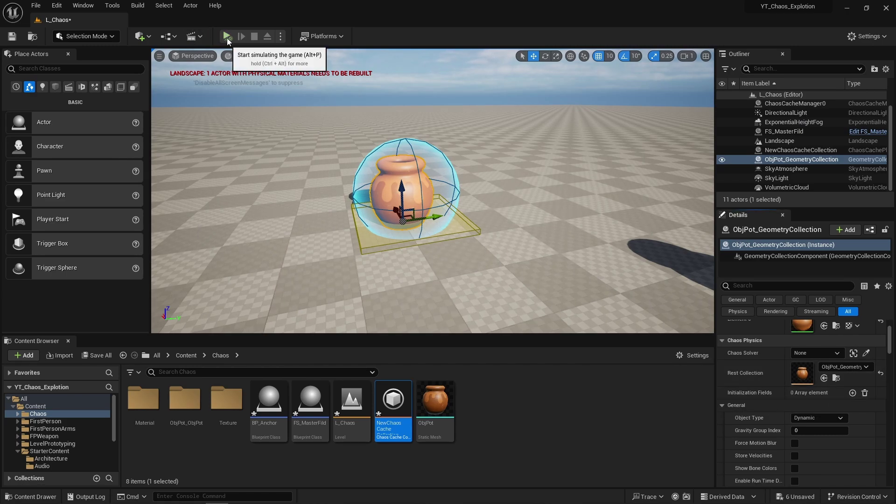
{"action": "left_click", "coordinate": [227, 37]}
{"action": "left_click", "coordinate": [254, 37]}
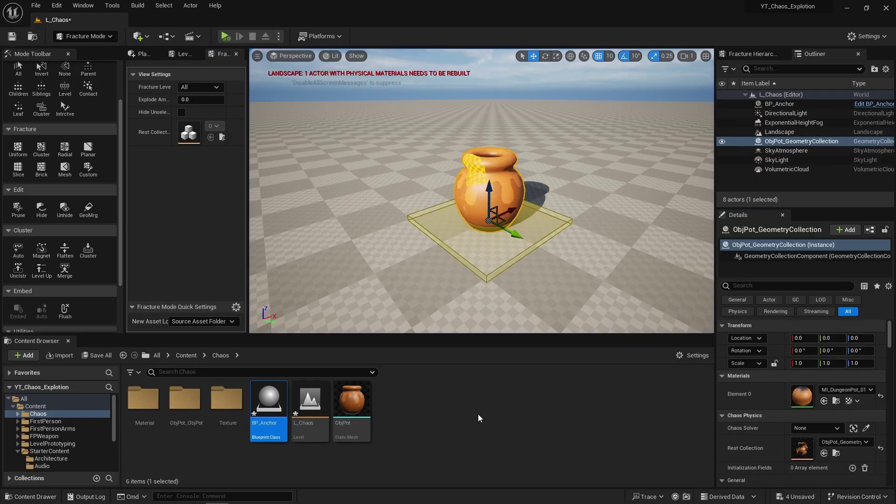
Create a Blueprint class based on FS_MasterField in the Chaos folder and name it FS_MasterFild.
{"action": "left_click", "coordinate": [475, 413]}
{"action": "right_click", "coordinate": [435, 398]}
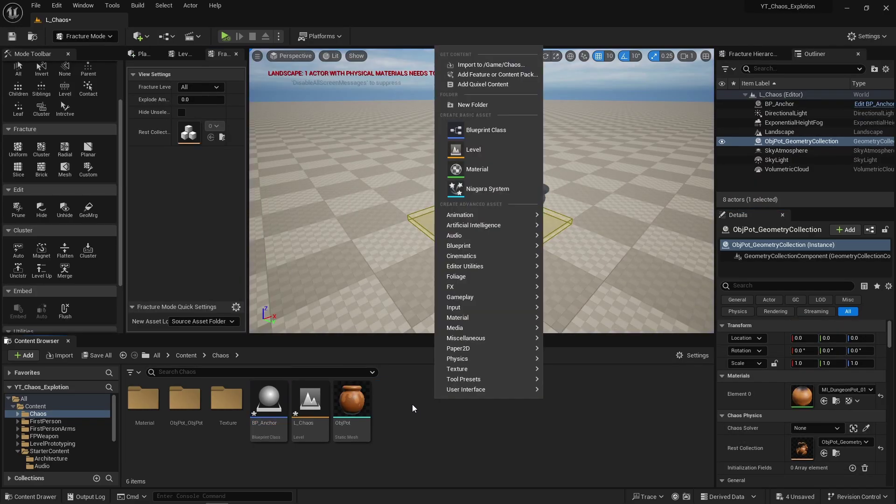
{"action": "left_click", "coordinate": [479, 133]}
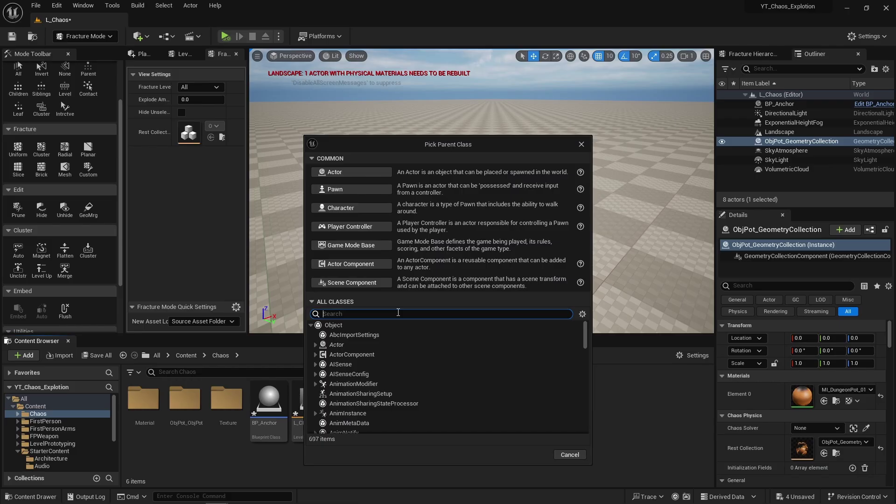
{"action": "type", "text": "mast"}
{"action": "left_click", "coordinate": [379, 354]}
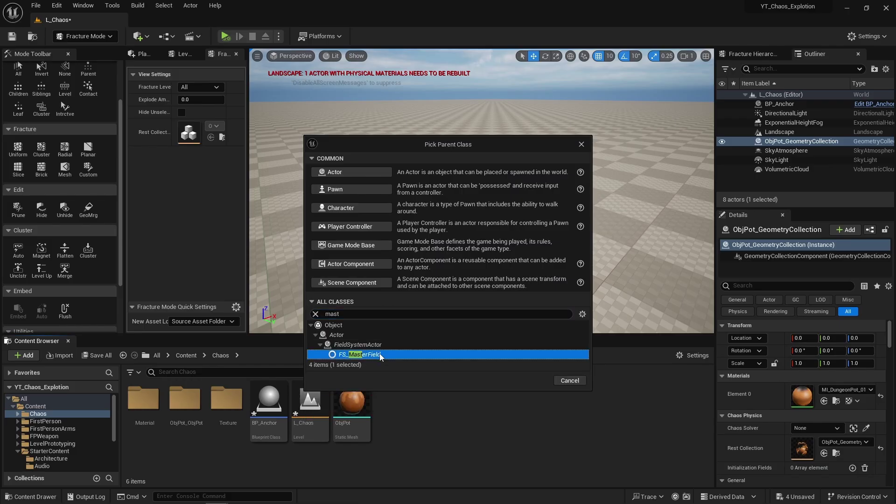
{"action": "left_click", "coordinate": [534, 380]}
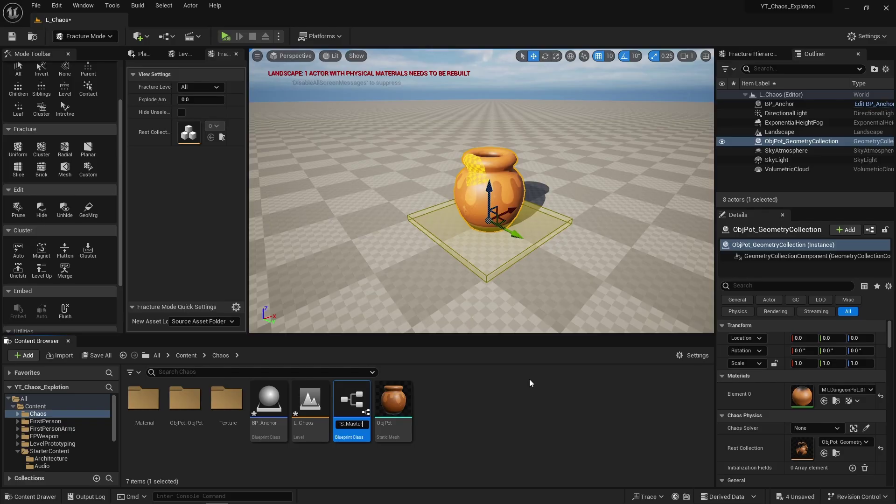
{"action": "type", "text": "FS_MasterFild"}
{"action": "key", "text": "Return"}
Place FS_MasterFild in the level beside the pot at about Y 100, Z 60, and simulate the explosion.
{"action": "left_click_drag", "start_coordinate": [310, 401], "coordinate": [572, 222]}
{"action": "key", "text": "a"}
{"action": "right_click_drag", "start_coordinate": [572, 221], "coordinate": [649, 223]}
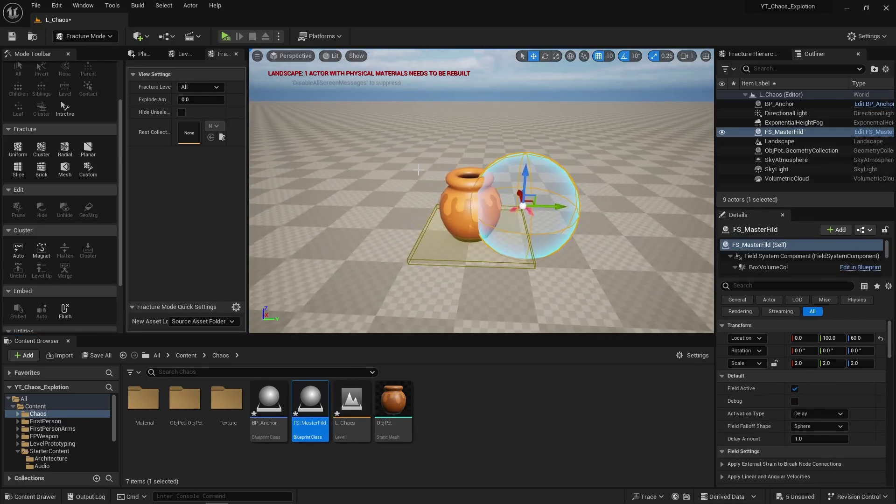
{"action": "left_click", "coordinate": [239, 46]}
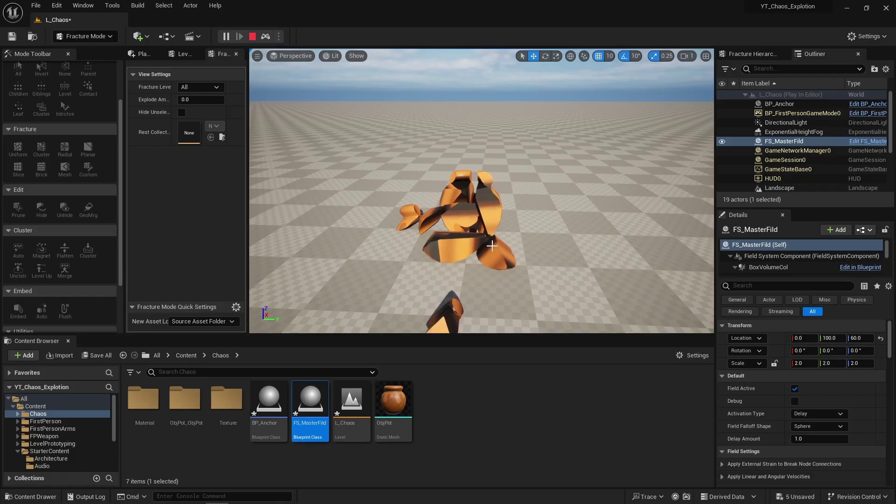
{"action": "key", "text": "Escape"}
Lower BP_Anchor to Z -20 and simulate the level, then return it to Z 10 and simulate again.
{"action": "left_click", "coordinate": [474, 257]}
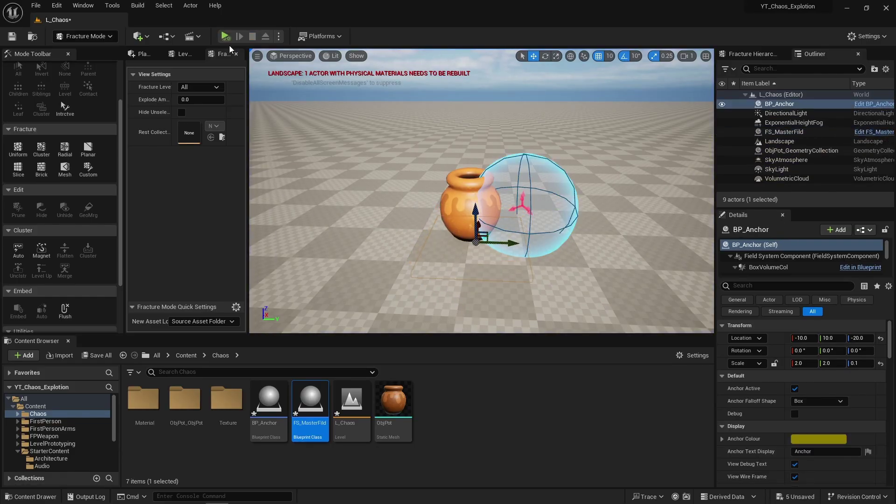
{"action": "left_click", "coordinate": [227, 37]}
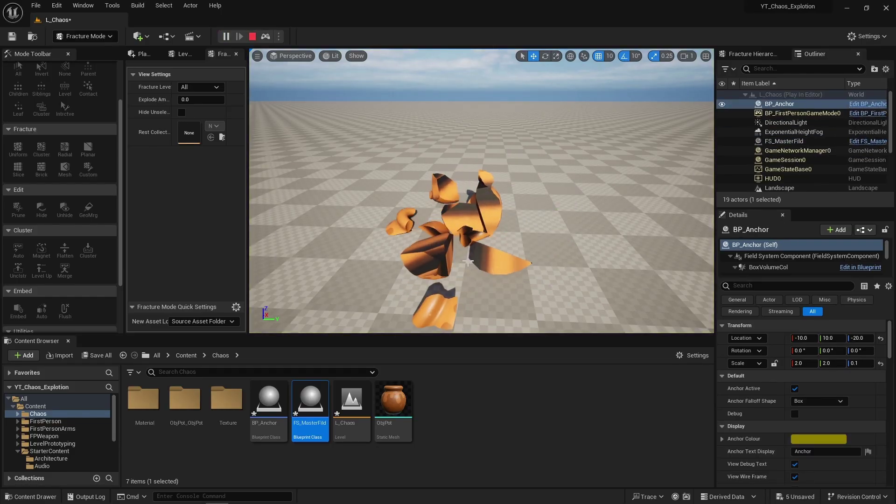
{"action": "key", "text": "Escape"}
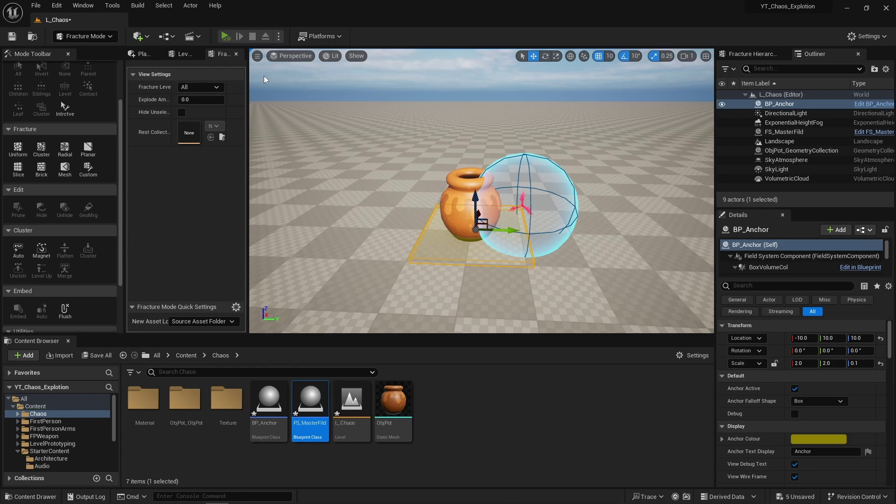
{"action": "left_click", "coordinate": [226, 35]}
{"action": "key", "text": "Escape"}
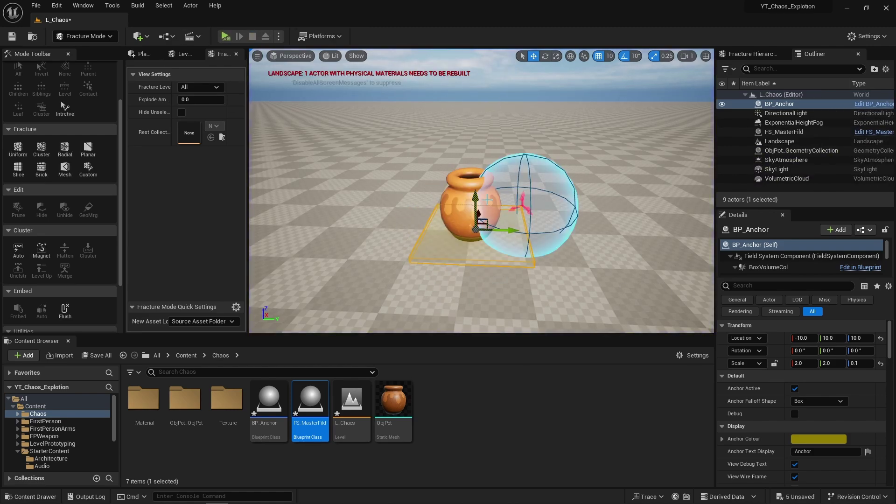
Set the Torque Mult of FS_MasterFild to 10 under its linear and angular velocities, then simulate the level.
{"action": "left_click", "coordinate": [784, 131]}
{"action": "scroll", "coordinate": [837, 421], "scroll_direction": "down", "scroll_amount": 2}
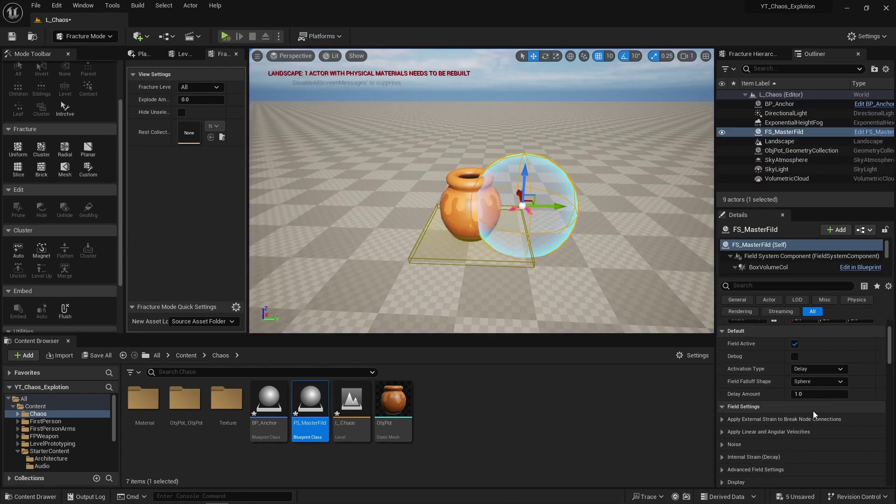
{"action": "left_click", "coordinate": [811, 369]}
{"action": "left_click", "coordinate": [818, 369]}
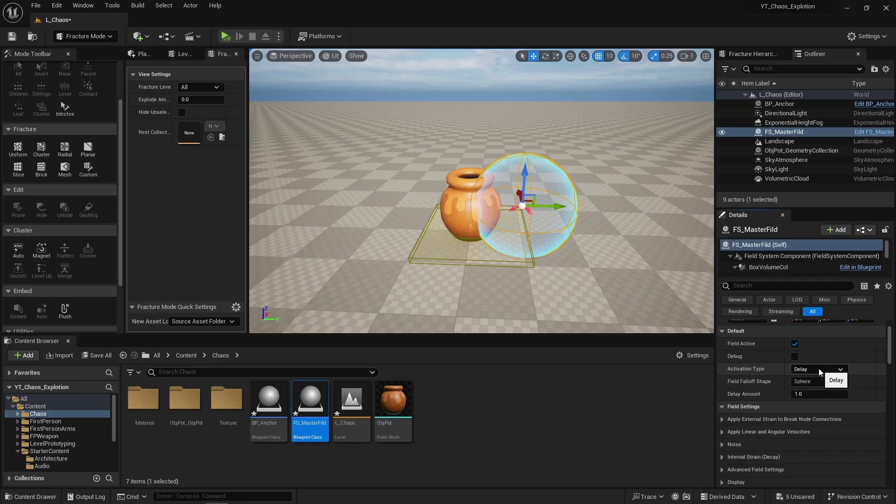
{"action": "scroll", "coordinate": [824, 413], "scroll_direction": "down", "scroll_amount": 3}
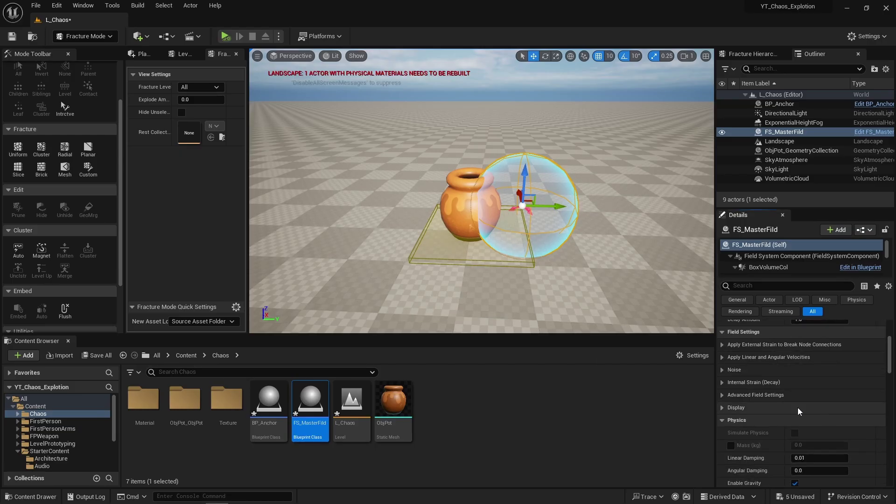
{"action": "left_click", "coordinate": [723, 358]}
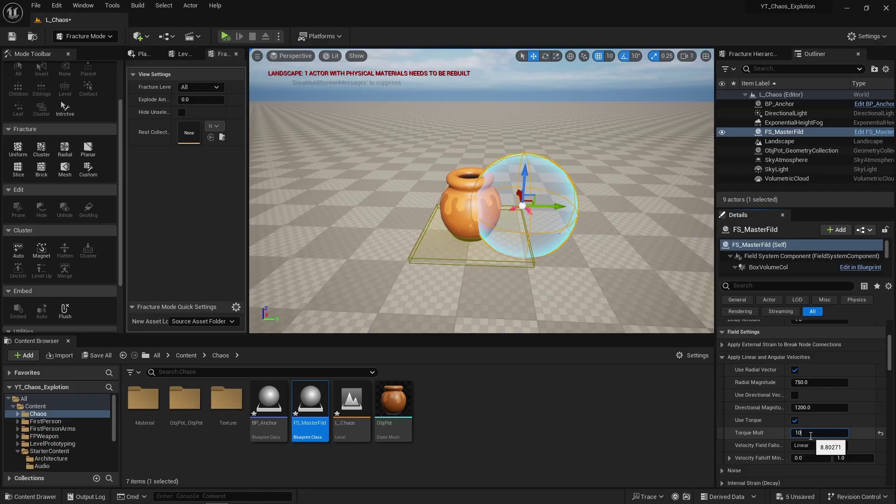
{"action": "key", "text": "Return"}
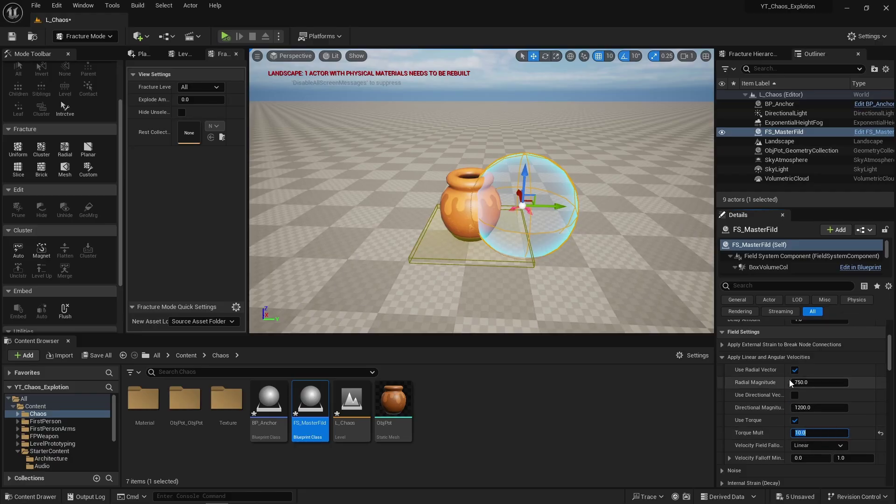
{"action": "left_click", "coordinate": [224, 37]}
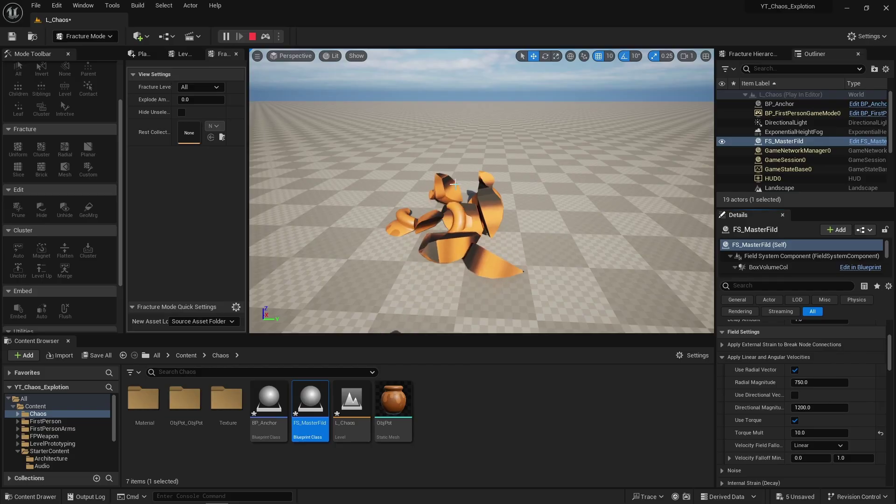
{"action": "key", "text": "Escape"}
Move FS_MasterFild along the Y axis until its sphere surrounds the pot, then simulate the explosion.
{"action": "left_click_drag", "start_coordinate": [552, 205], "coordinate": [503, 206]}
{"action": "left_click", "coordinate": [230, 37]}
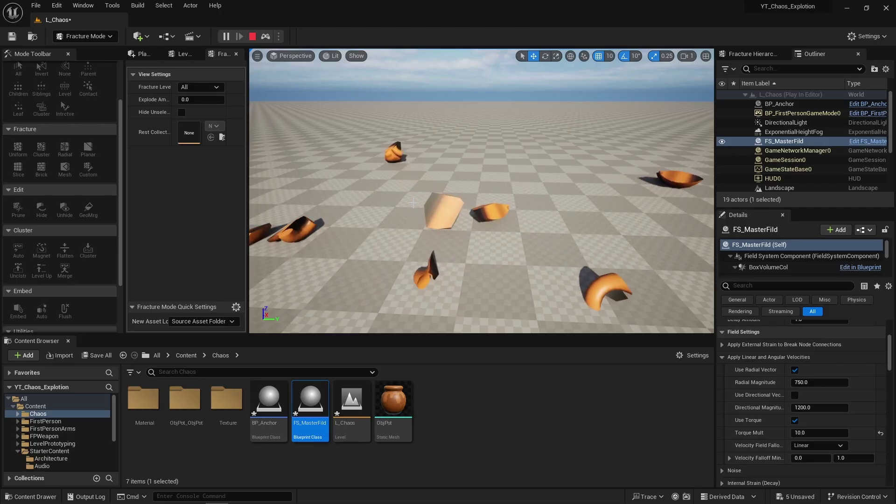
{"action": "key", "text": "Escape"}
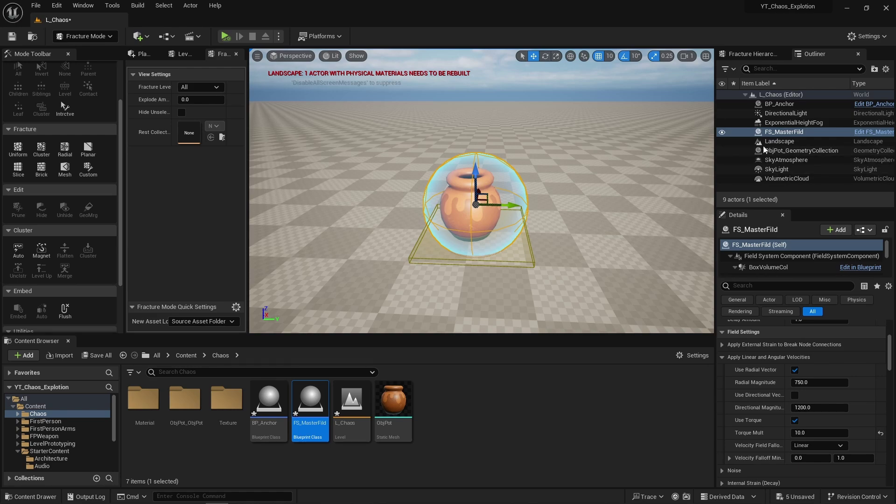
Create a Chaos cache manager for ObjPot_GeometryCollection, saving its cache as NewChaosCacheCollection in the Chaos folder.
{"action": "left_click", "coordinate": [777, 152]}
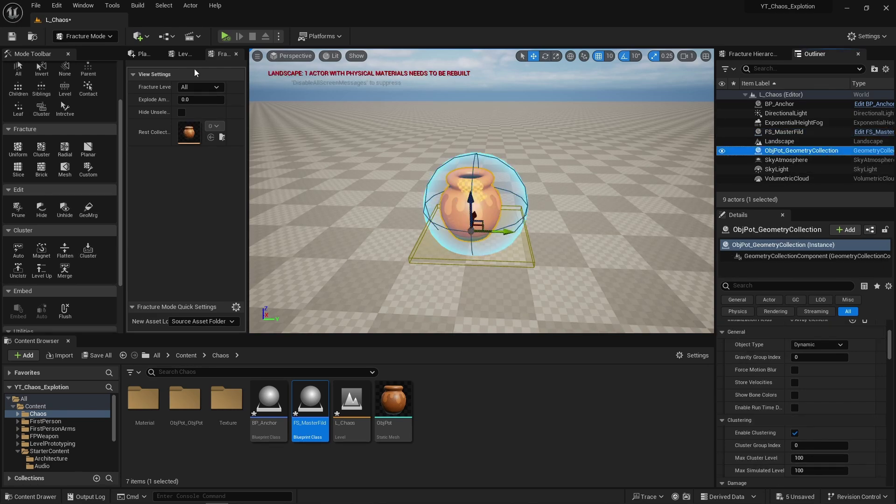
{"action": "left_click", "coordinate": [189, 6]}
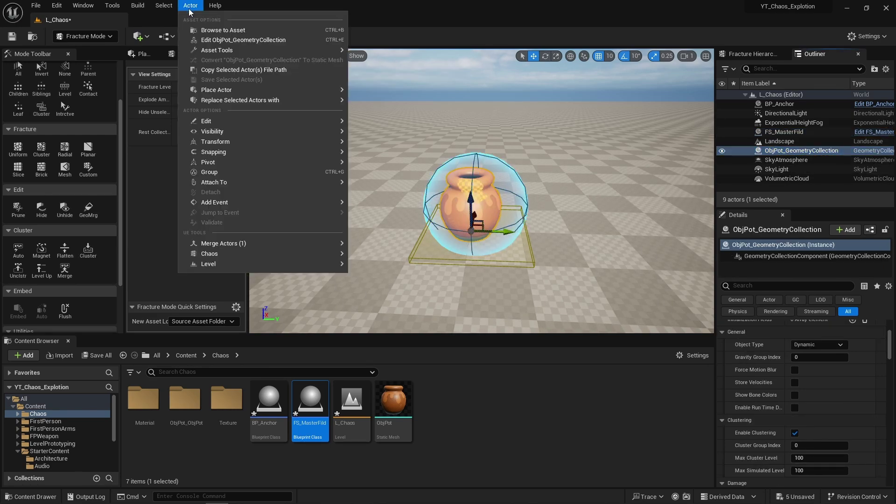
{"action": "mouse_move", "coordinate": [259, 256]}
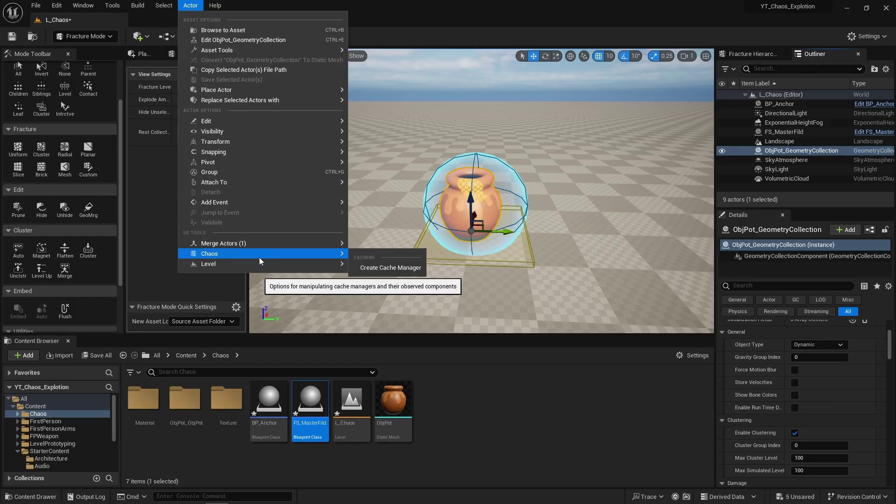
{"action": "left_click", "coordinate": [397, 267]}
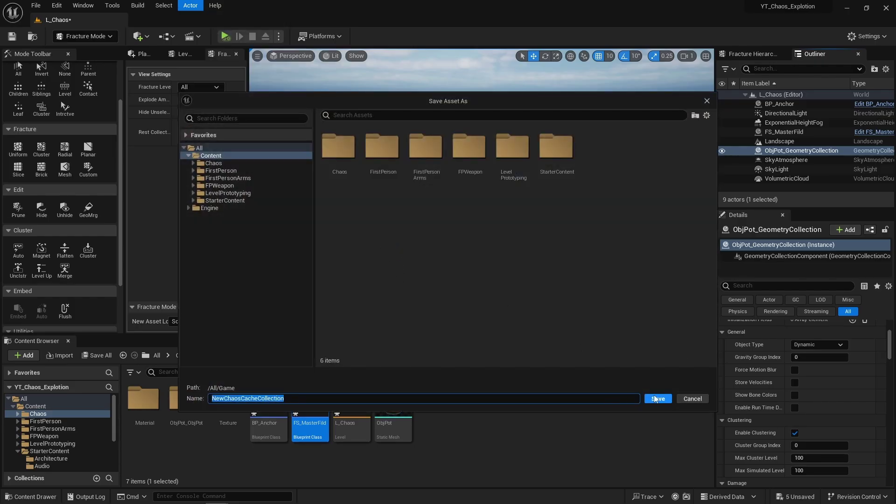
{"action": "left_click", "coordinate": [306, 164]}
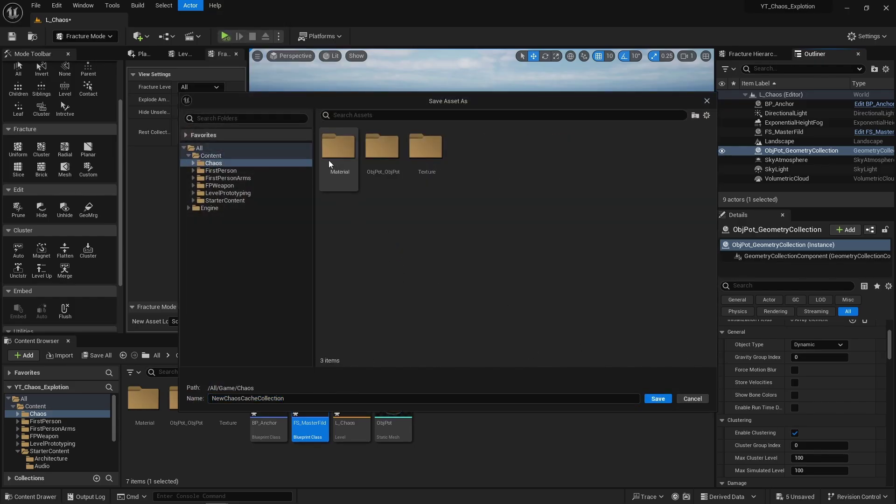
{"action": "left_click", "coordinate": [658, 399]}
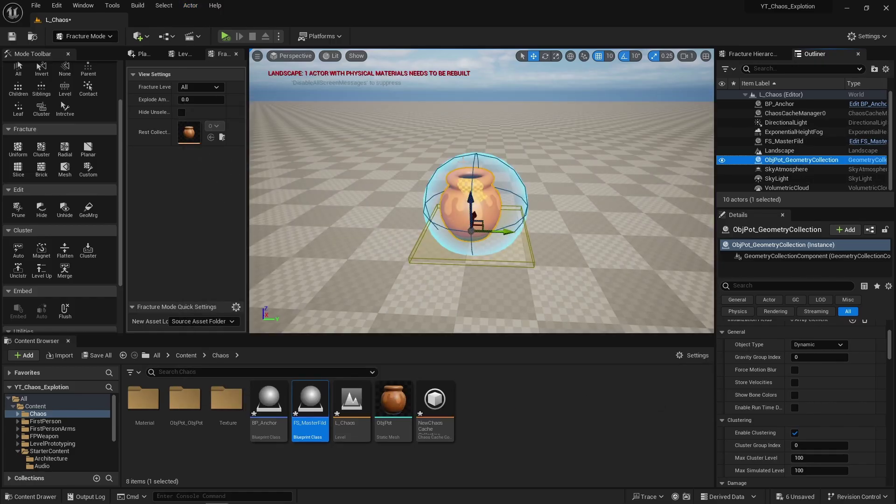
Examine the caching settings and observed components of ChaosCacheManager0.
{"action": "left_click", "coordinate": [796, 113]}
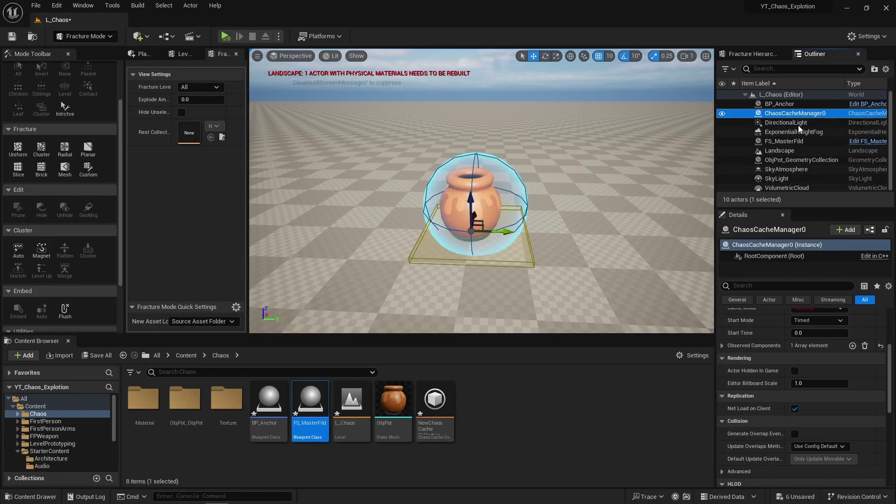
{"action": "scroll", "coordinate": [820, 371], "scroll_direction": "up", "scroll_amount": 3}
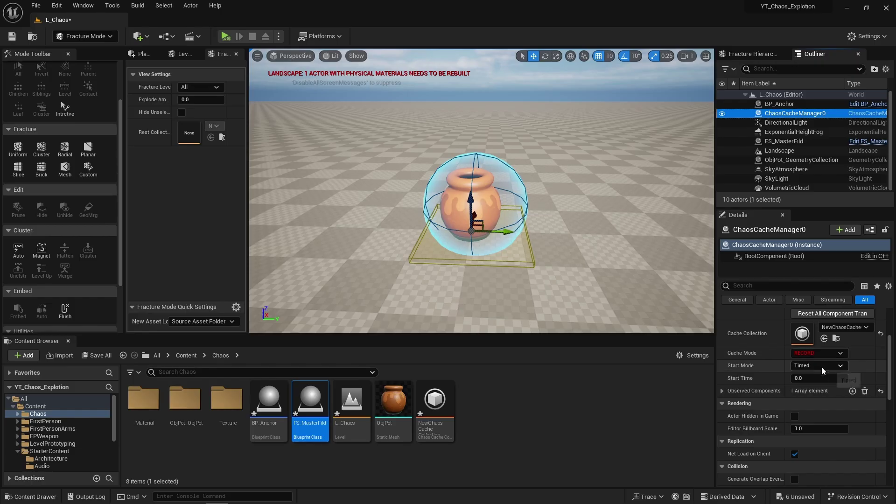
{"action": "scroll", "coordinate": [835, 396], "scroll_direction": "down", "scroll_amount": 3}
{"action": "scroll", "coordinate": [810, 400], "scroll_direction": "up", "scroll_amount": 3}
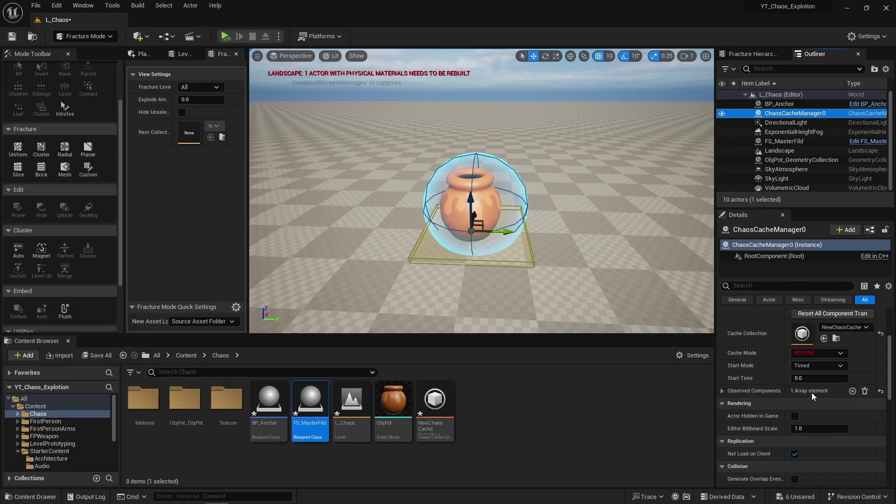
{"action": "scroll", "coordinate": [807, 357], "scroll_direction": "up", "scroll_amount": 1}
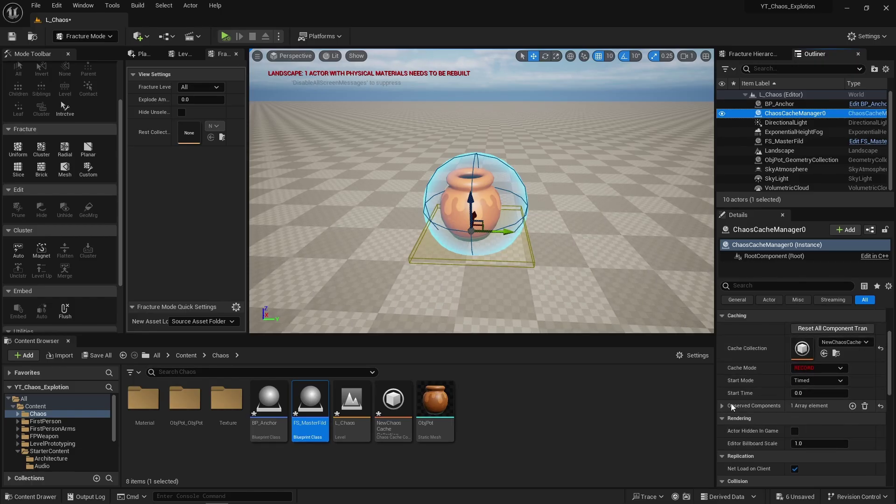
{"action": "left_click", "coordinate": [721, 406]}
{"action": "left_click", "coordinate": [730, 418]}
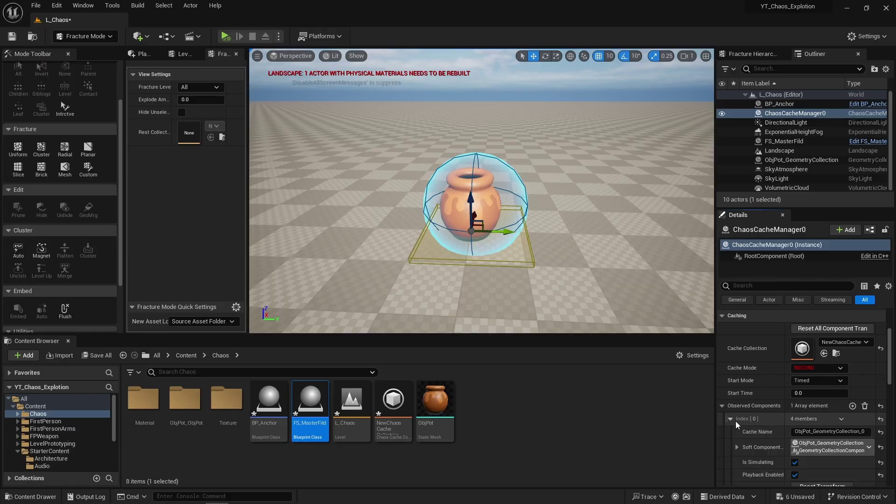
{"action": "scroll", "coordinate": [799, 427], "scroll_direction": "down", "scroll_amount": 2}
{"action": "scroll", "coordinate": [748, 402], "scroll_direction": "up", "scroll_amount": 1}
{"action": "left_click", "coordinate": [737, 402]}
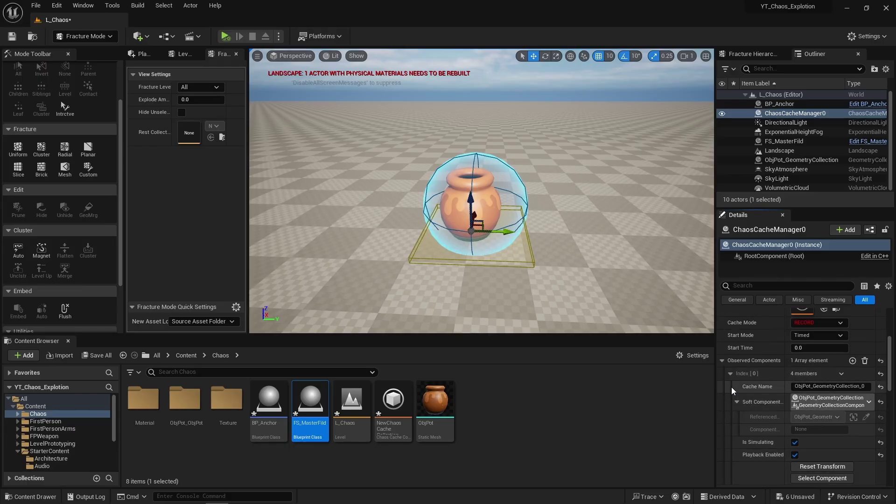
{"action": "left_click", "coordinate": [730, 373]}
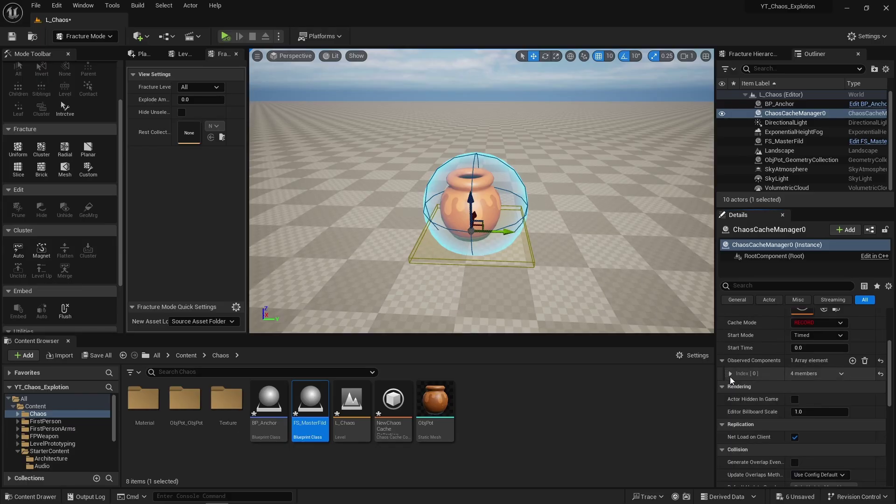
{"action": "left_click", "coordinate": [723, 360]}
{"action": "scroll", "coordinate": [786, 352], "scroll_direction": "up", "scroll_amount": 2}
Simulate the level to record the pot's explosion cache, then set the Cache Mode of ChaosCacheManager0 to Play.
{"action": "left_click", "coordinate": [227, 36]}
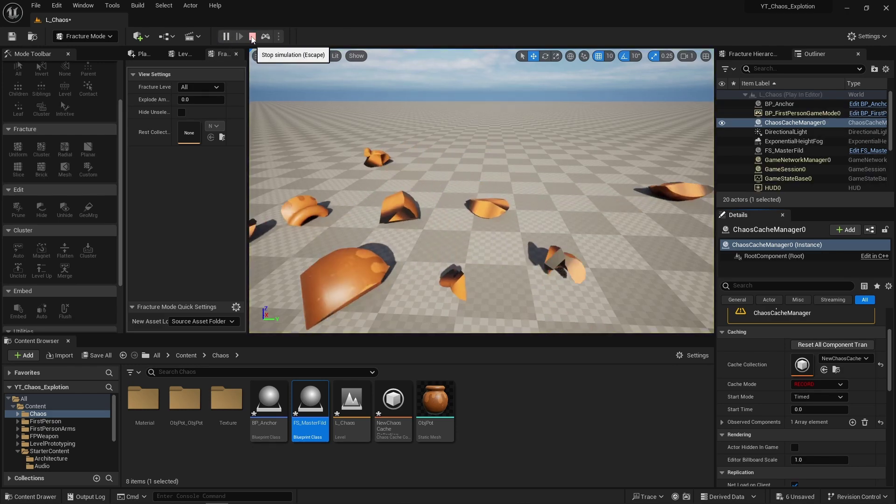
{"action": "left_click", "coordinate": [251, 37]}
{"action": "left_click", "coordinate": [805, 384]}
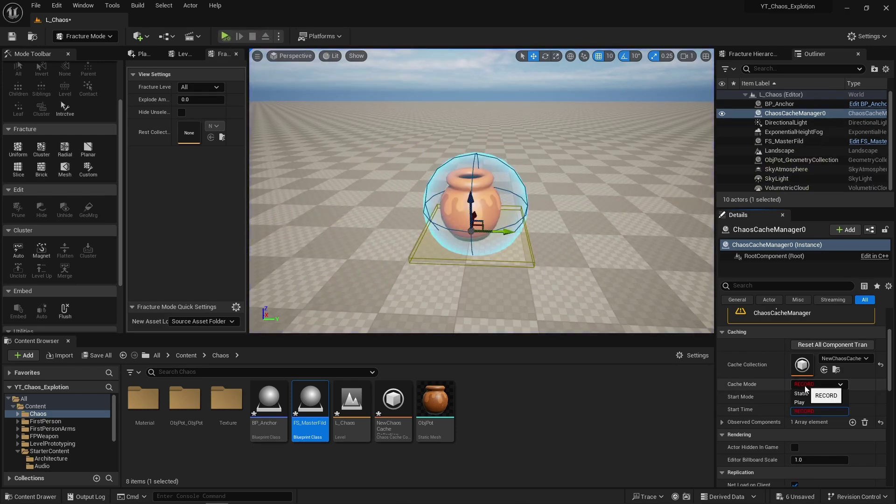
{"action": "left_click", "coordinate": [804, 401]}
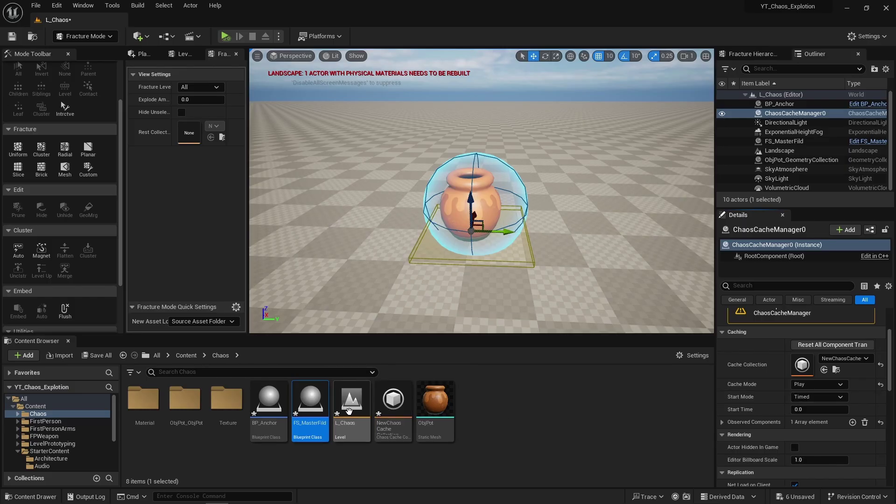
Place NewChaosCacheCollection in the level and position its pot along the Y axis beside the original pot.
{"action": "left_click_drag", "start_coordinate": [393, 403], "coordinate": [614, 243]}
{"action": "key", "text": "d"}
{"action": "right_click_drag", "start_coordinate": [614, 242], "coordinate": [503, 251]}
{"action": "left_click_drag", "start_coordinate": [503, 251], "coordinate": [527, 248]}
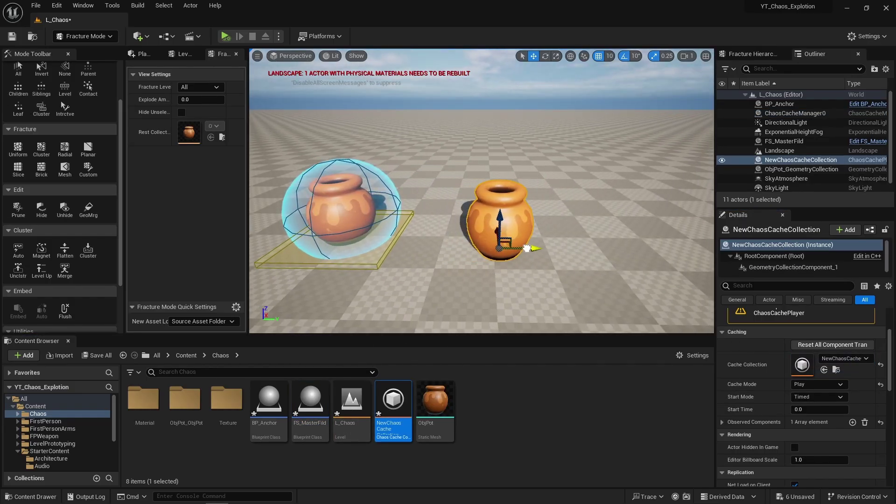
Play the level to examine the explosions of the original and cached pots from several viewpoints, then stop the playback.
{"action": "left_click", "coordinate": [227, 37]}
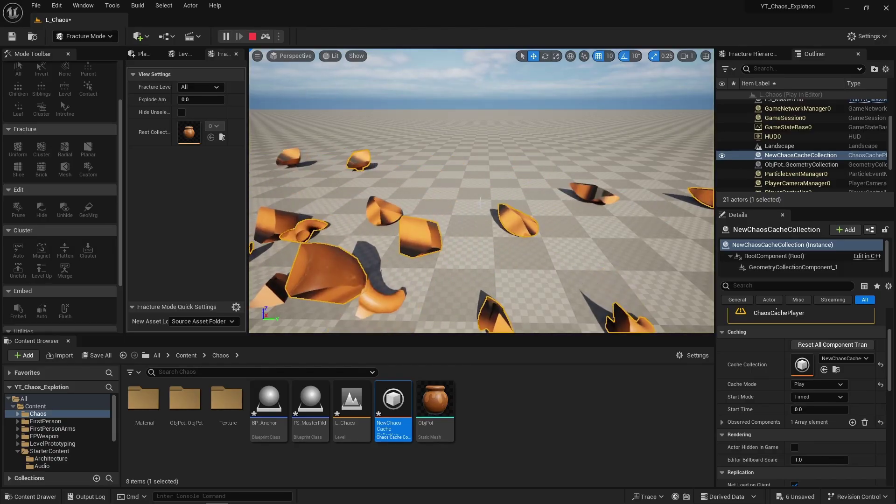
{"action": "left_click", "coordinate": [415, 168]}
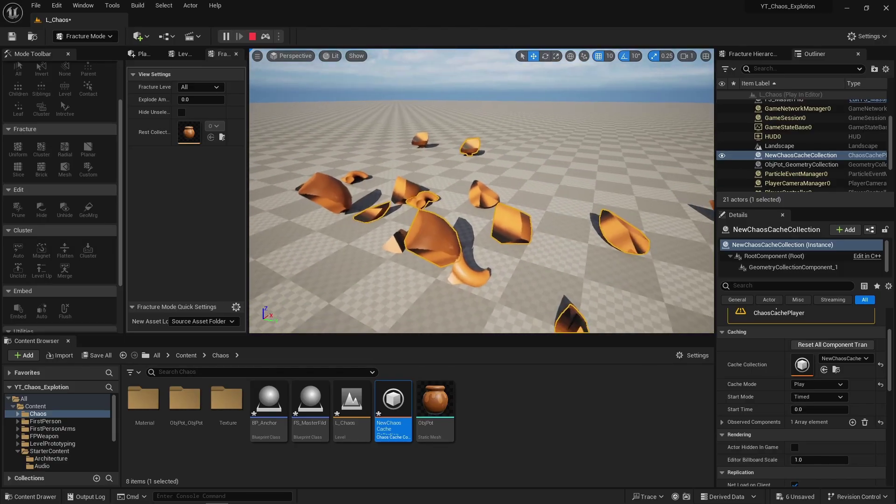
{"action": "key", "text": "w"}
{"action": "right_click_drag", "start_coordinate": [415, 168], "coordinate": [369, 155]}
{"action": "key", "text": "d"}
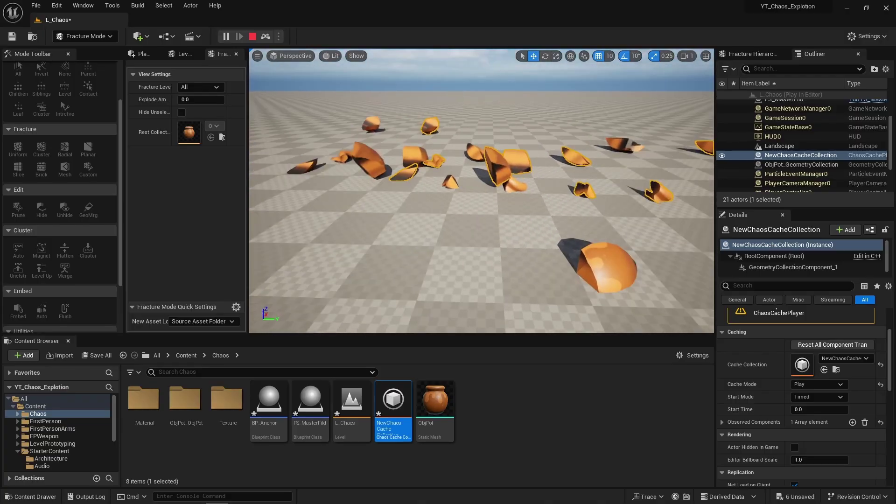
{"action": "key", "text": "Escape"}
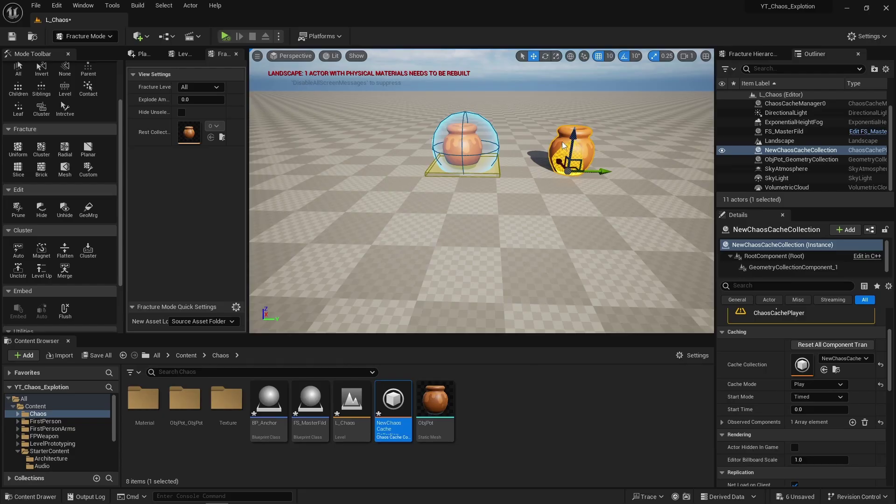
Delete the NewChaosCacheCollection actor from the level and set the Cache Mode of ChaosCacheManager0 to Record.
{"action": "key", "text": "Delete"}
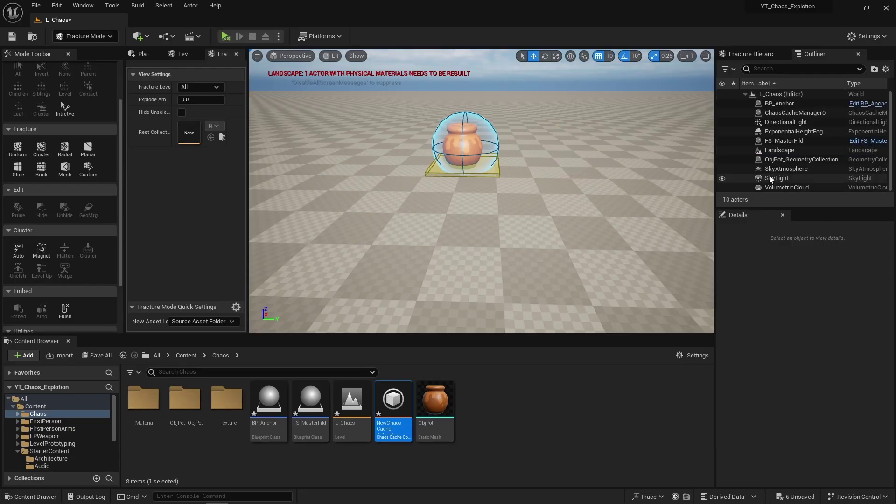
{"action": "left_click", "coordinate": [777, 114]}
{"action": "left_click", "coordinate": [824, 385]}
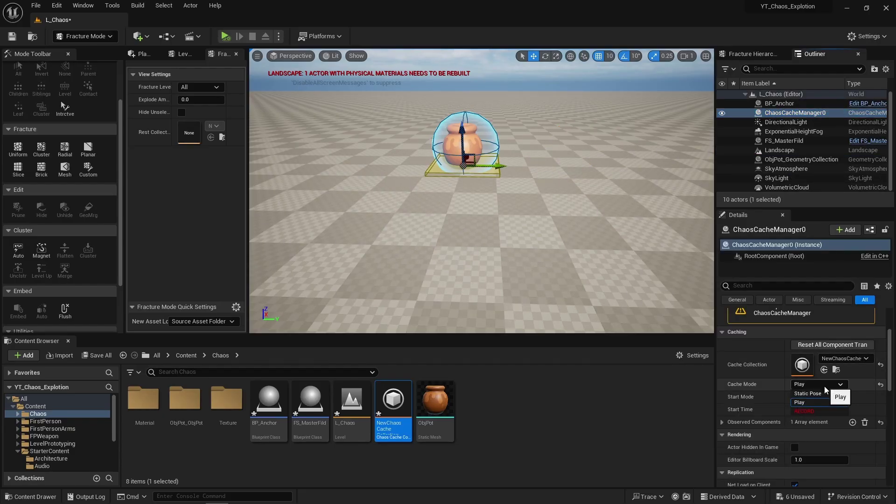
{"action": "left_click", "coordinate": [819, 411]}
Run the level to re-record the pot's explosion, then return the Cache Mode of ChaosCacheManager0 to Play.
{"action": "left_click", "coordinate": [225, 36]}
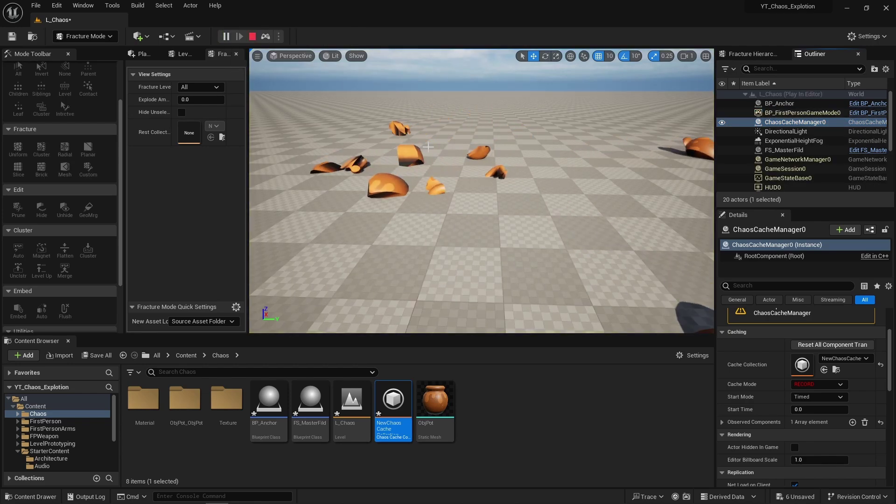
{"action": "key", "text": "w"}
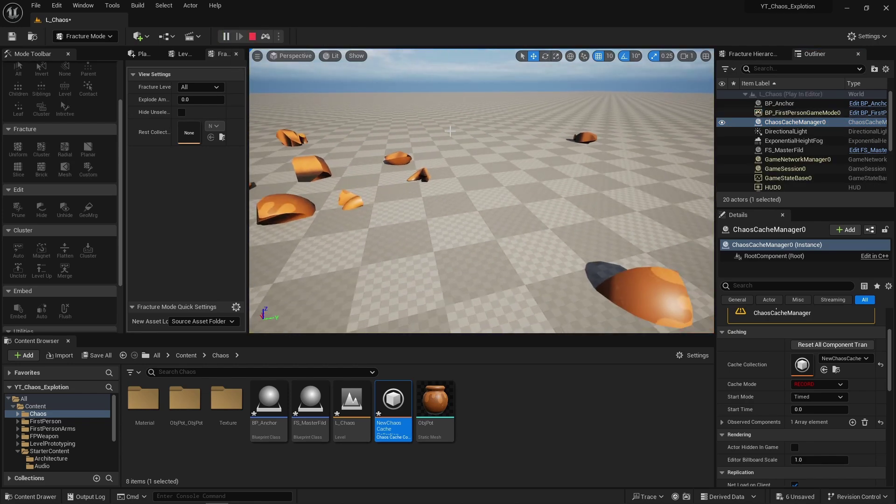
{"action": "left_click", "coordinate": [252, 37]}
{"action": "left_click", "coordinate": [819, 384]}
{"action": "left_click", "coordinate": [810, 404]}
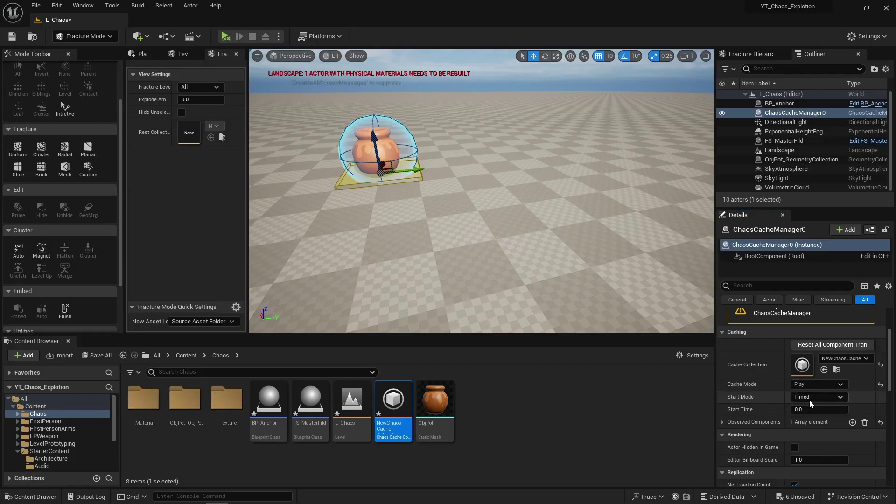
Place NewChaosCacheCollection in the level beside the original pot and test its cached explosion in play mode.
{"action": "left_click_drag", "start_coordinate": [393, 401], "coordinate": [543, 181]}
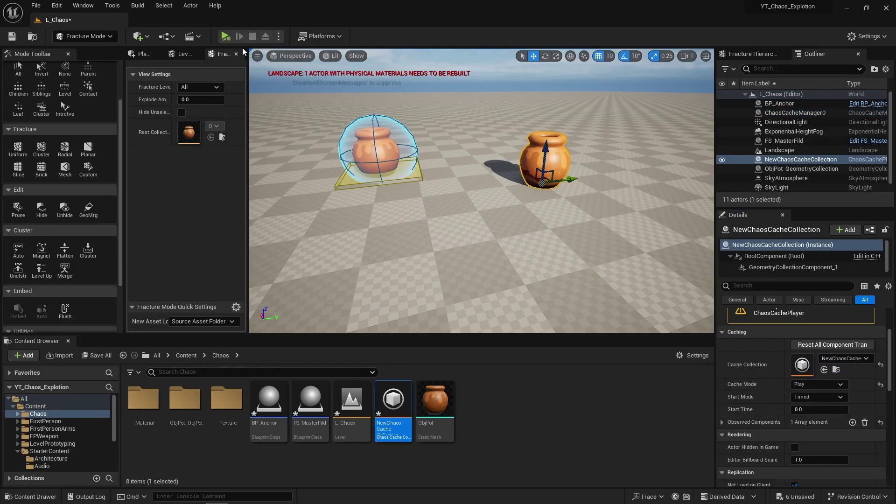
{"action": "left_click", "coordinate": [225, 36]}
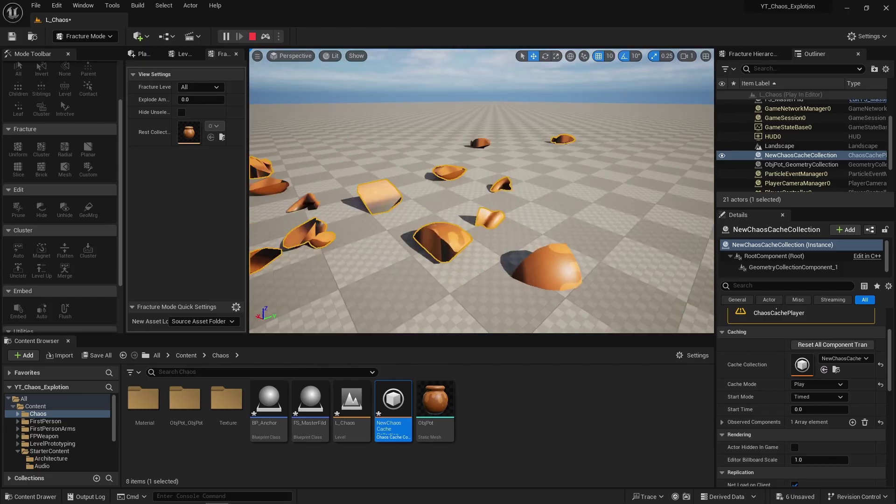
{"action": "left_click", "coordinate": [252, 36]}
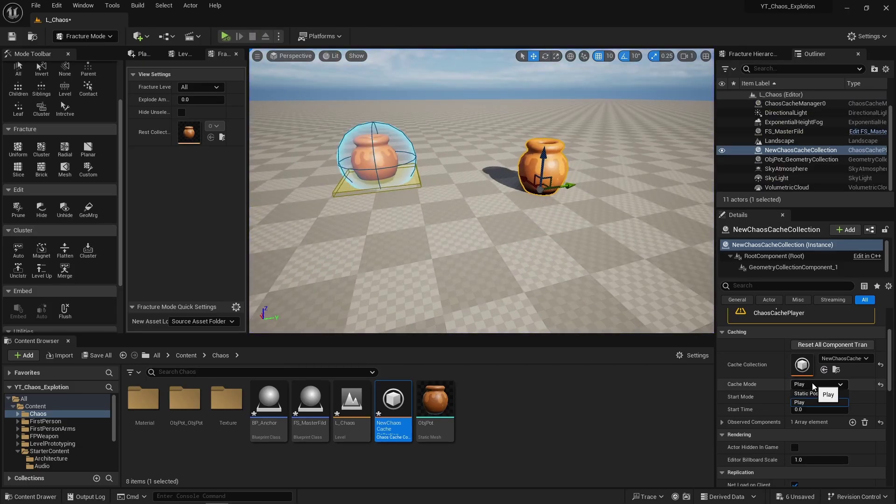
Set the Start Mode of the placed NewChaosCacheCollection to Triggered and test the cached pot in play mode.
{"action": "left_click", "coordinate": [823, 398]}
{"action": "left_click", "coordinate": [807, 415]}
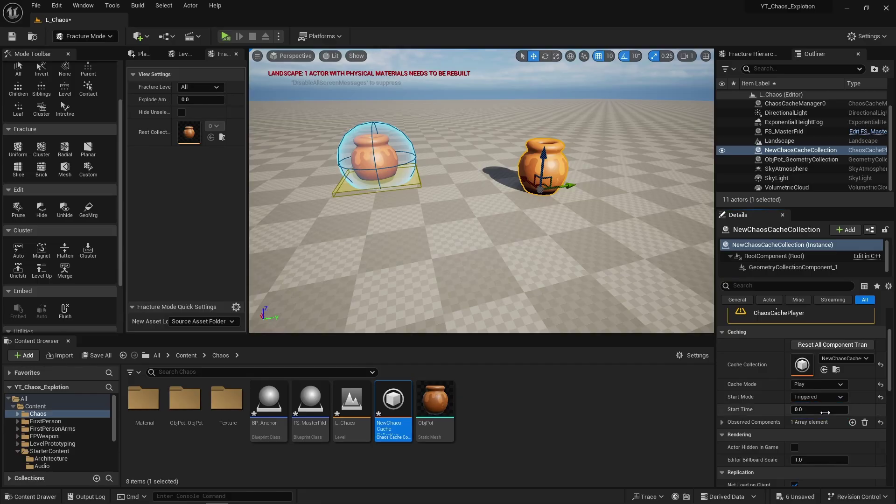
{"action": "right_click_drag", "start_coordinate": [467, 210], "coordinate": [523, 210]}
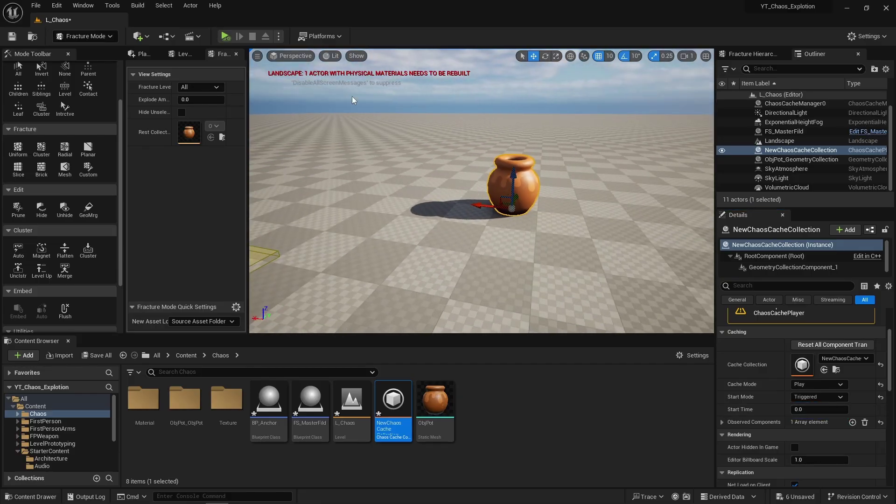
{"action": "left_click", "coordinate": [225, 36]}
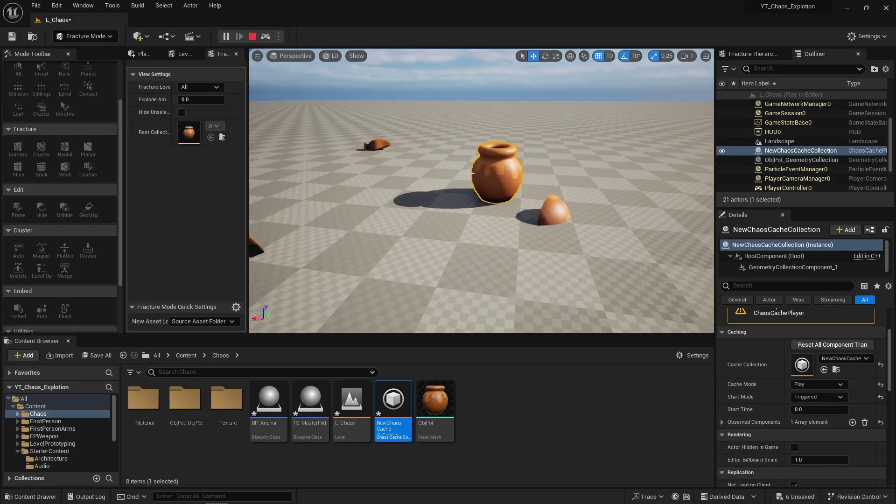
{"action": "key", "text": "Escape"}
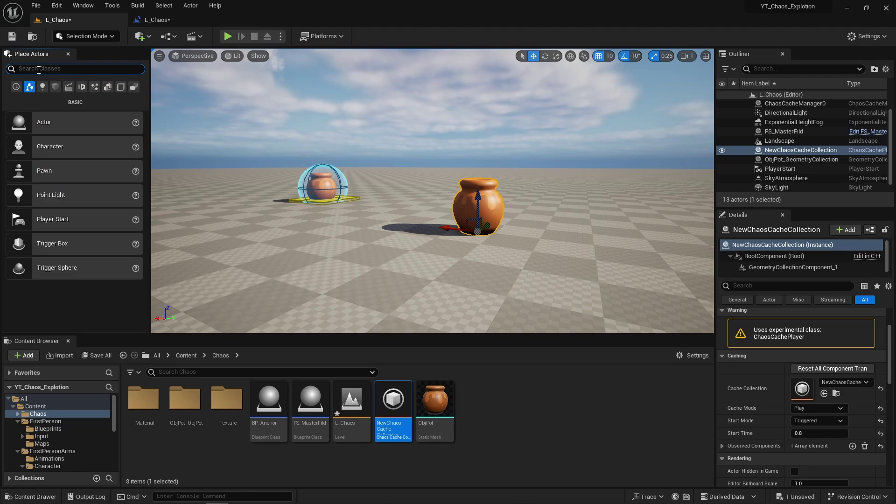
Place a Trigger Box on the cached pot with X and Y box extents of 60, raising it around the pot.
{"action": "left_click", "coordinate": [16, 87]}
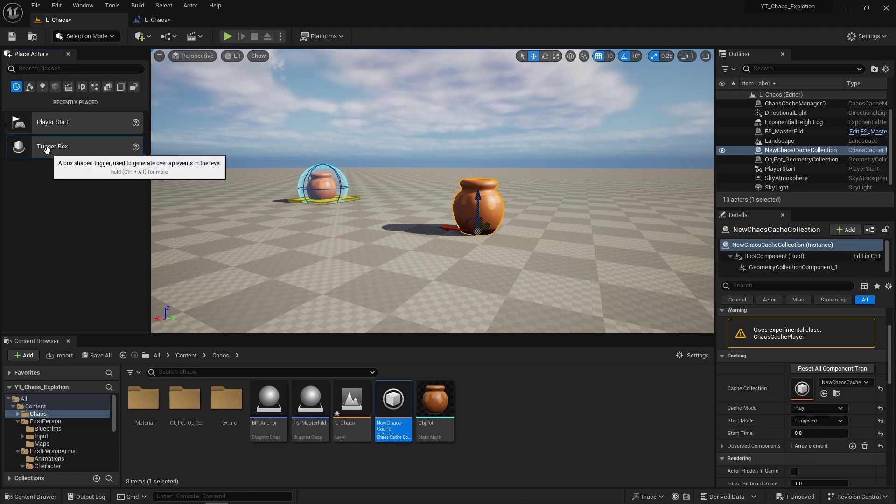
{"action": "left_click_drag", "start_coordinate": [52, 141], "coordinate": [480, 231]}
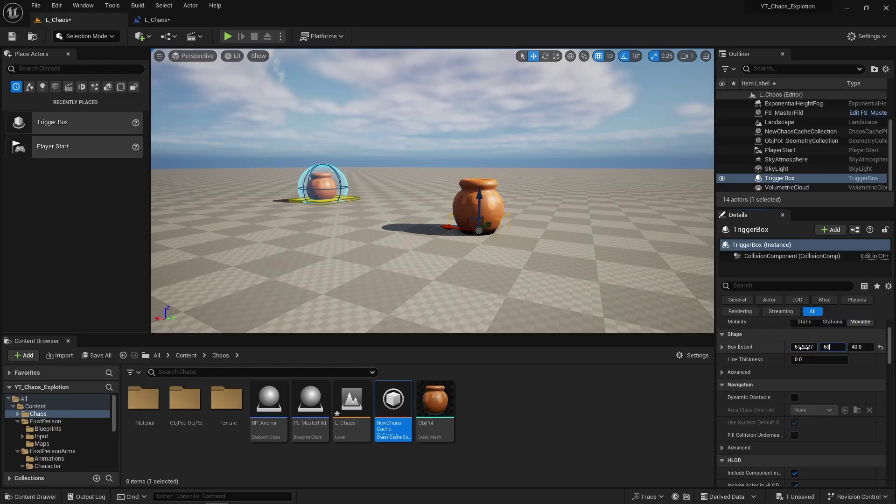
{"action": "left_click", "coordinate": [804, 347]}
{"action": "type", "text": "60"}
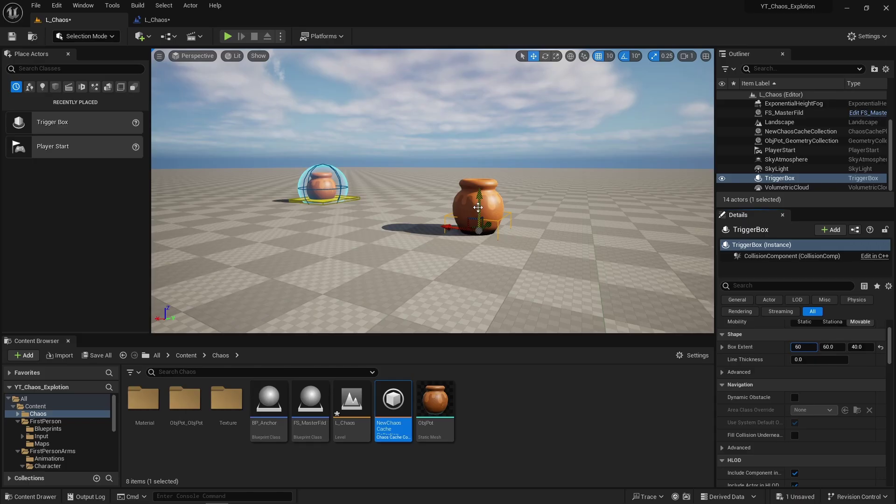
{"action": "left_click_drag", "start_coordinate": [477, 196], "coordinate": [479, 178]}
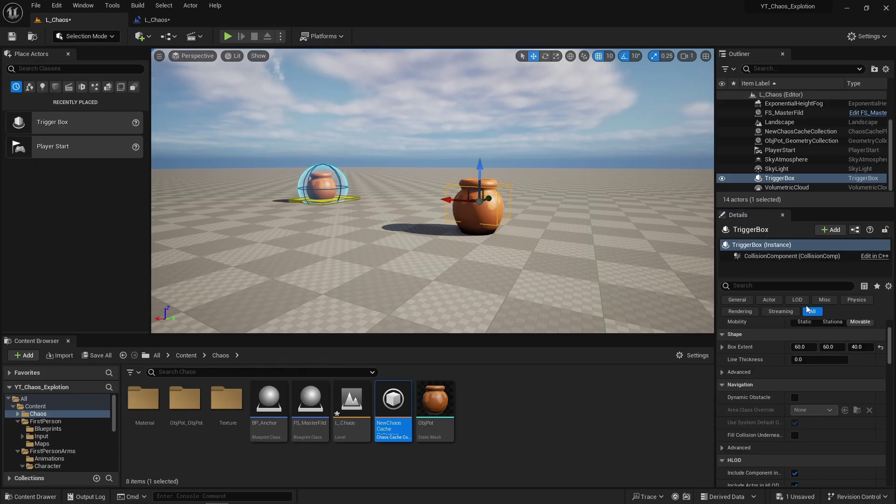
Enlarge the TriggerBox to enclose the cached pot, setting its Z extent to 70 and its X extent to 65.
{"action": "left_click", "coordinate": [858, 347]}
{"action": "type", "text": "70"}
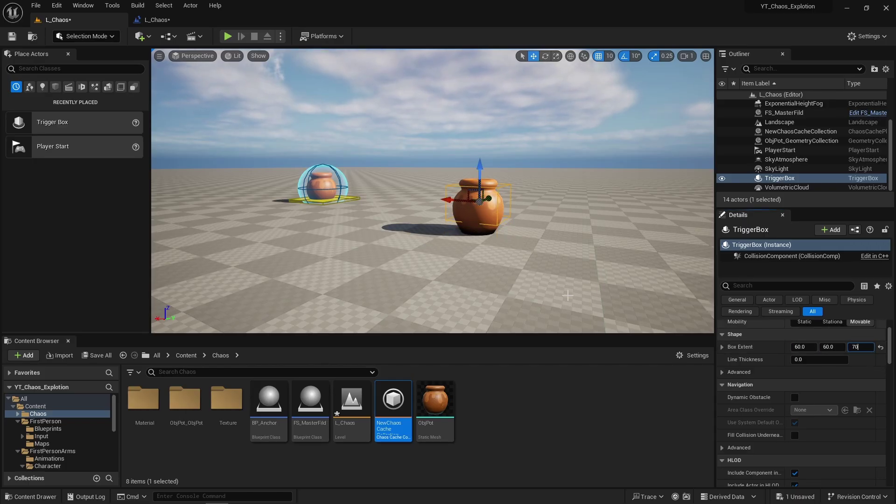
{"action": "right_click_drag", "start_coordinate": [478, 181], "coordinate": [475, 182]}
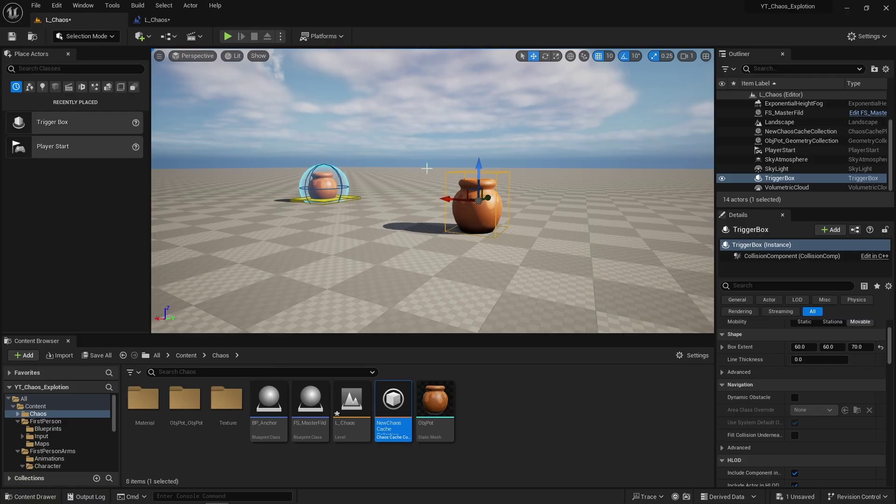
{"action": "left_click_drag", "start_coordinate": [427, 168], "coordinate": [429, 119]}
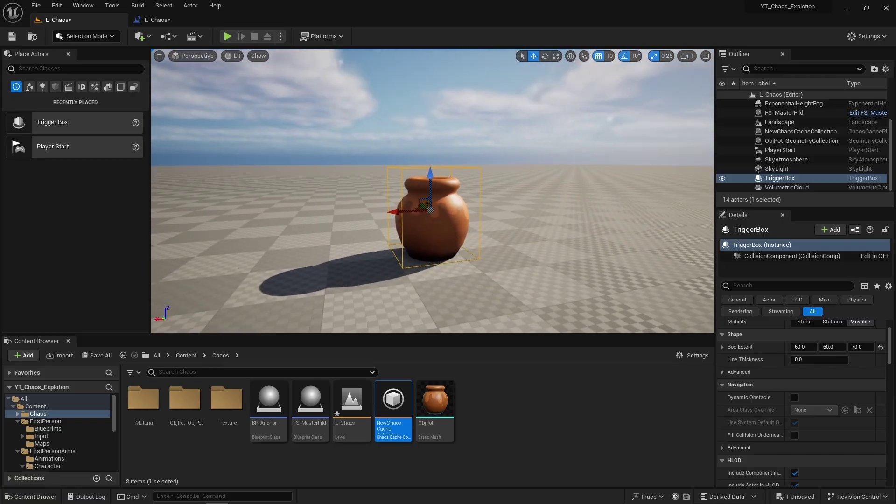
{"action": "mouse_move", "coordinate": [433, 232]}
{"action": "left_mouse_down"}
{"action": "mouse_move", "coordinate": [431, 240]}
{"action": "mouse_move", "coordinate": [433, 231]}
{"action": "left_mouse_up"}
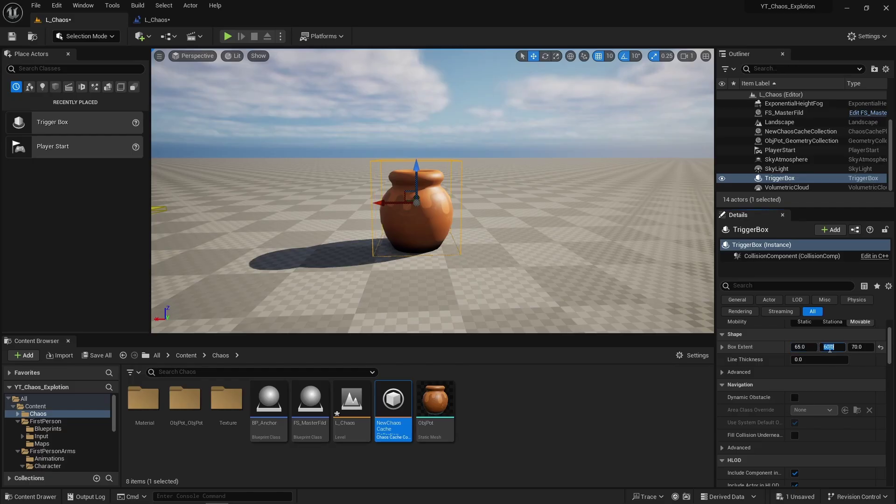
Switch the TriggerBox's Collision Presets to Custom and set its Projectile response to Overlap.
{"action": "scroll", "coordinate": [793, 402], "scroll_direction": "down", "scroll_amount": 5}
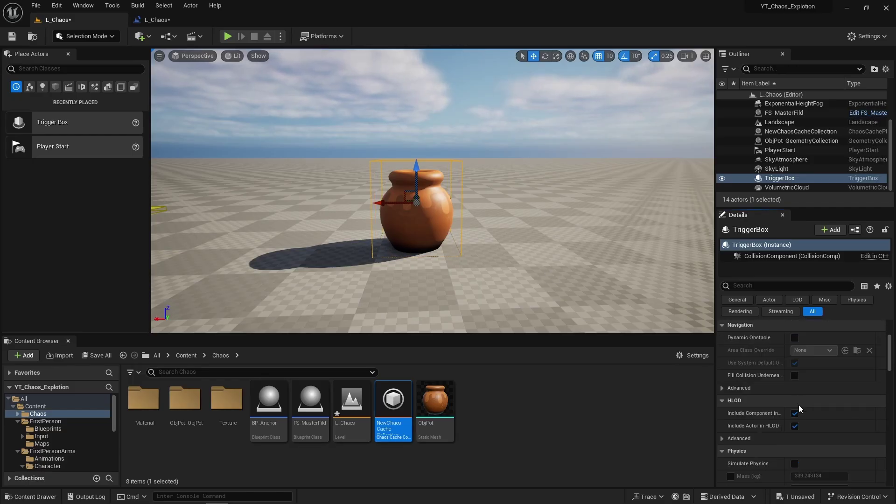
{"action": "scroll", "coordinate": [799, 406], "scroll_direction": "down", "scroll_amount": 6}
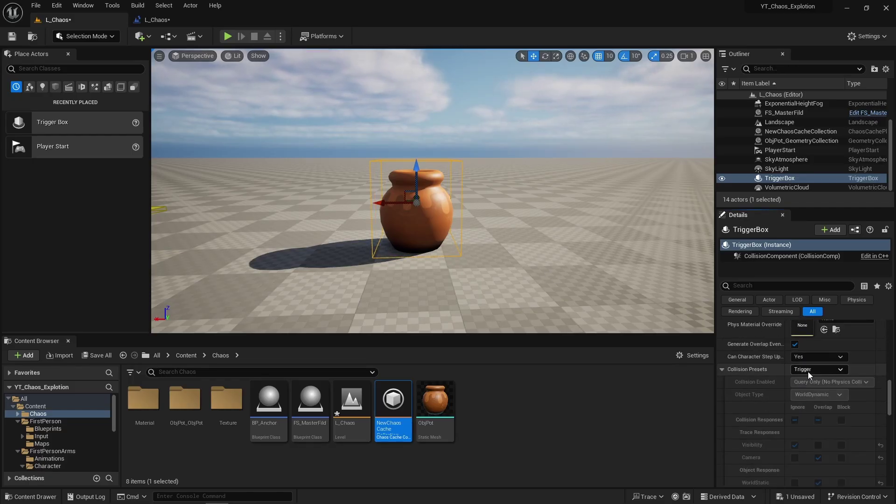
{"action": "scroll", "coordinate": [812, 398], "scroll_direction": "down", "scroll_amount": 6}
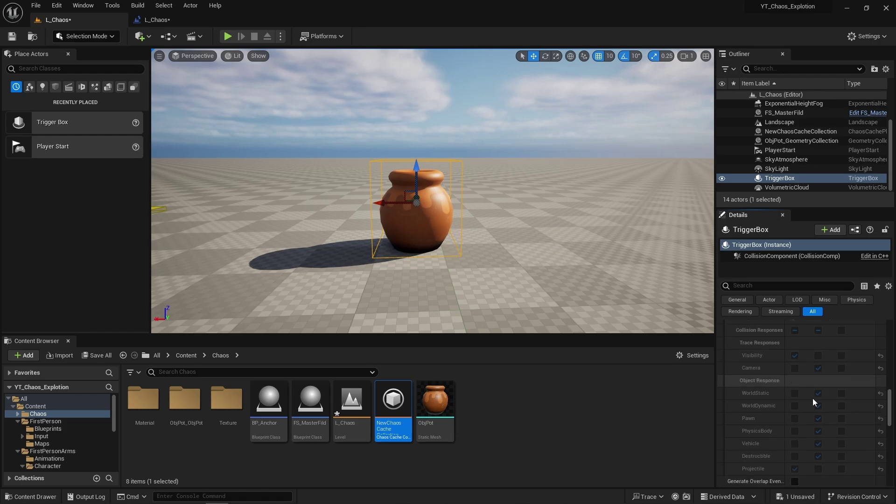
{"action": "scroll", "coordinate": [821, 415], "scroll_direction": "up", "scroll_amount": 4}
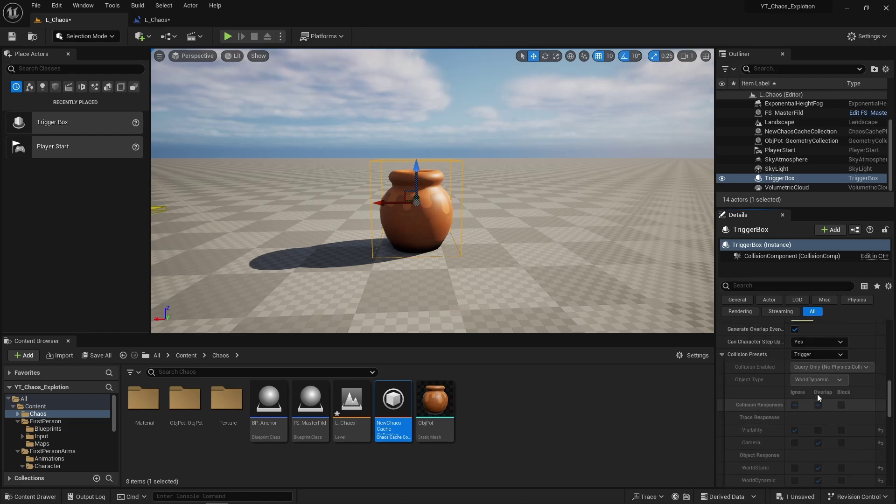
{"action": "left_click", "coordinate": [807, 354]}
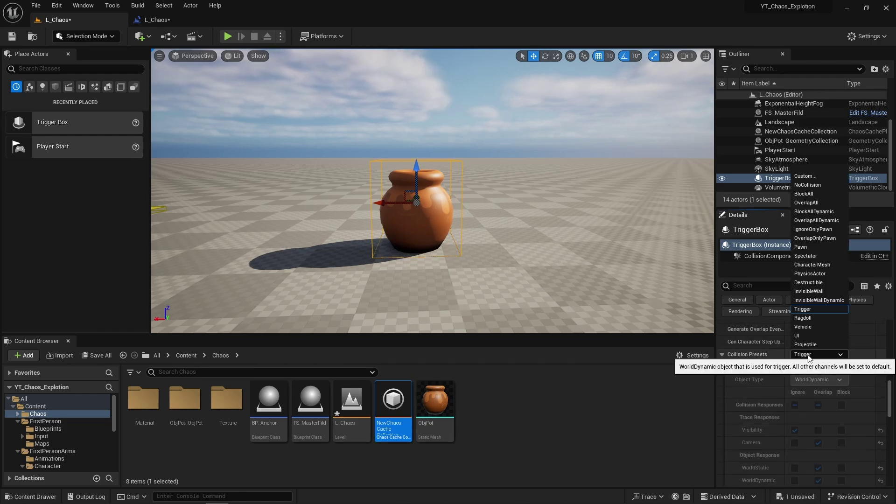
{"action": "left_click", "coordinate": [802, 308]}
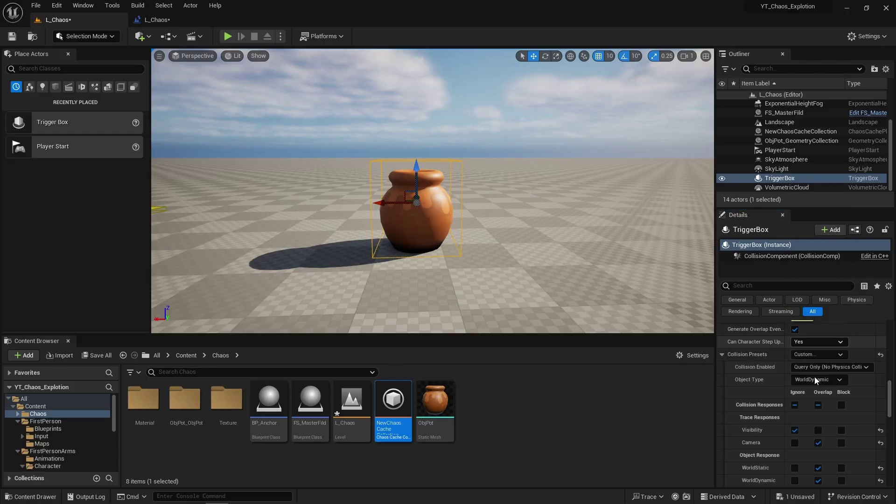
{"action": "scroll", "coordinate": [813, 411], "scroll_direction": "down", "scroll_amount": 4}
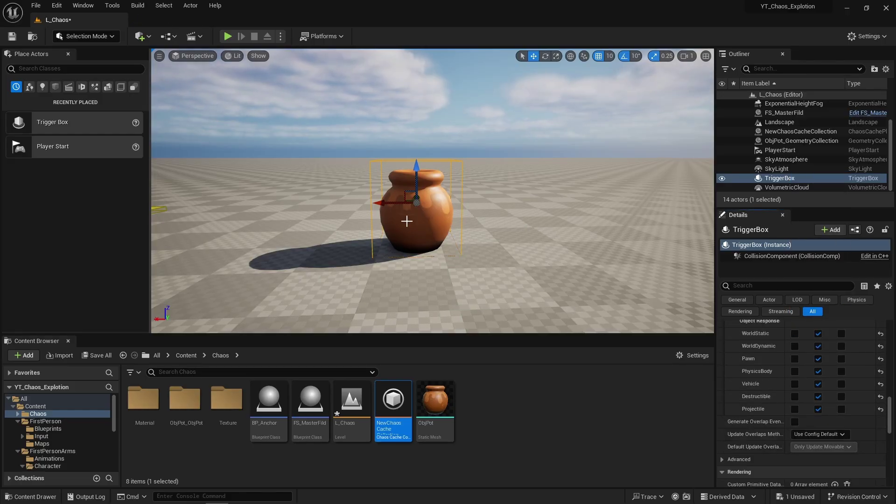
Open the event graph of the L_Chaos level blueprint, keeping the TriggerBox selected in the level.
{"action": "left_click", "coordinate": [148, 38]}
{"action": "left_click", "coordinate": [176, 37]}
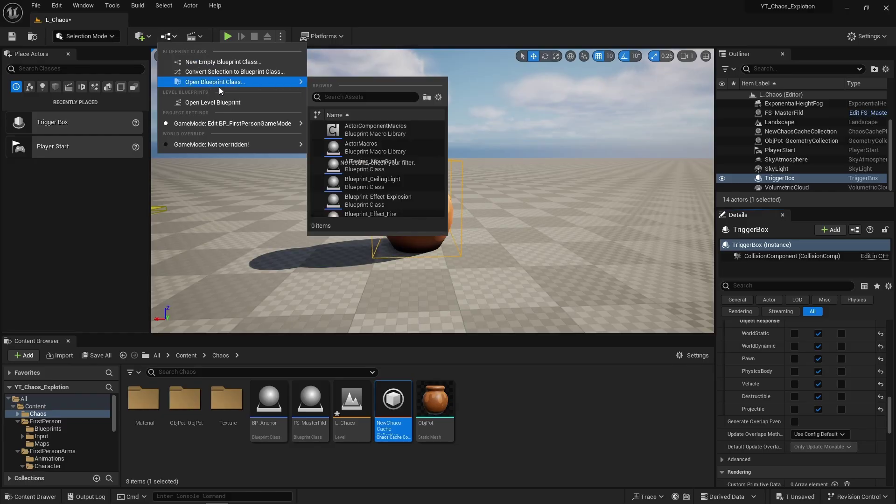
{"action": "left_click", "coordinate": [225, 102]}
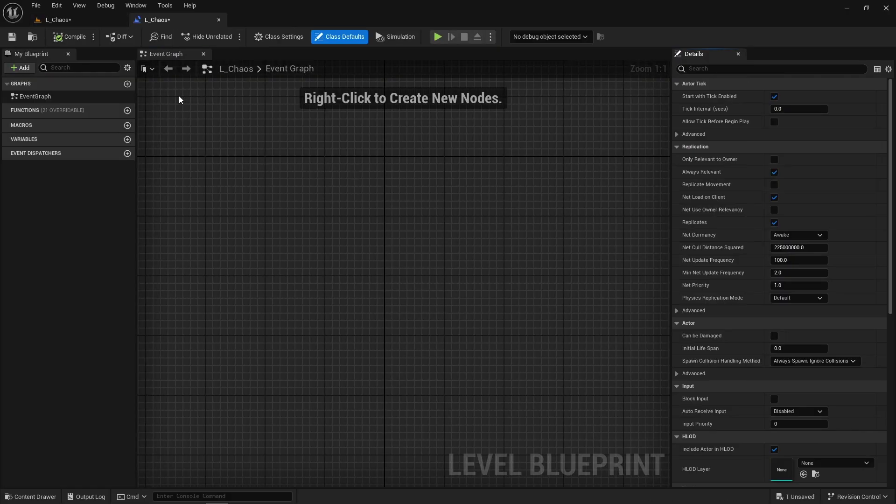
{"action": "right_click", "coordinate": [345, 196]}
{"action": "left_click", "coordinate": [55, 20]}
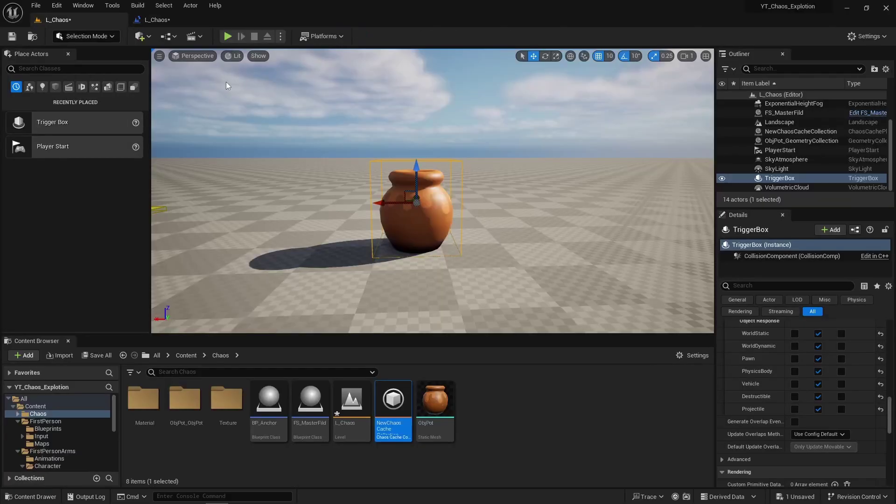
{"action": "left_click", "coordinate": [159, 20]}
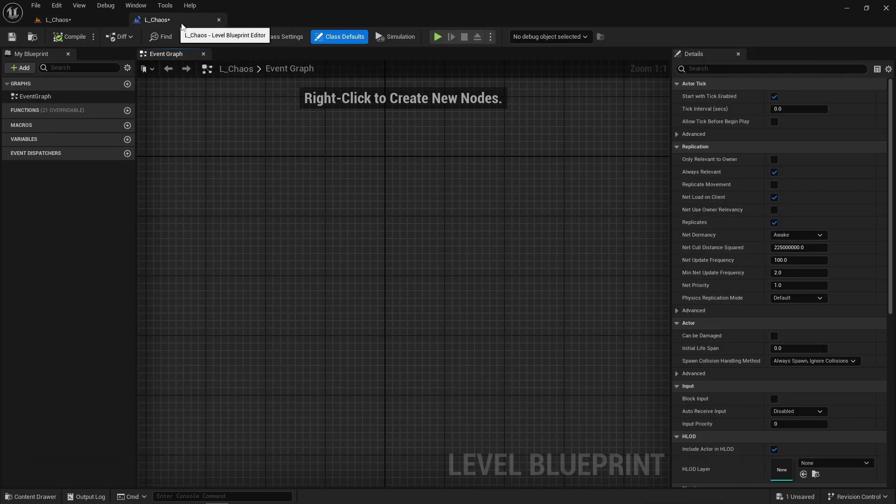
Add an On Actor Begin Overlap event for the TriggerBox to the level blueprint's event graph.
{"action": "right_click", "coordinate": [360, 197]}
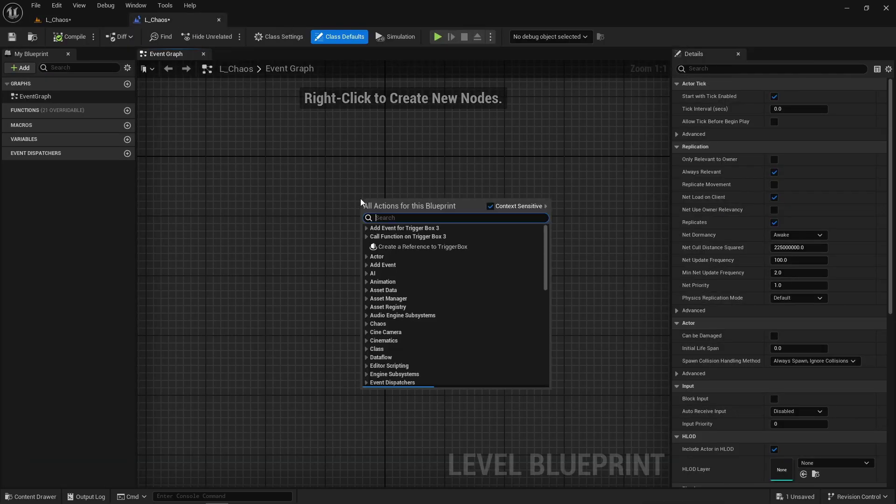
{"action": "left_click", "coordinate": [366, 228]}
{"action": "left_click", "coordinate": [372, 236]}
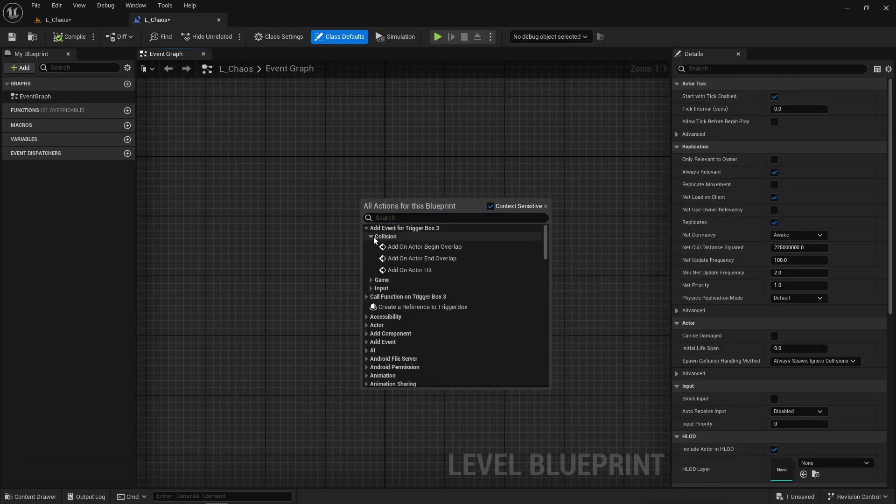
{"action": "left_click", "coordinate": [404, 249]}
{"action": "right_click_drag", "start_coordinate": [326, 213], "coordinate": [184, 206]}
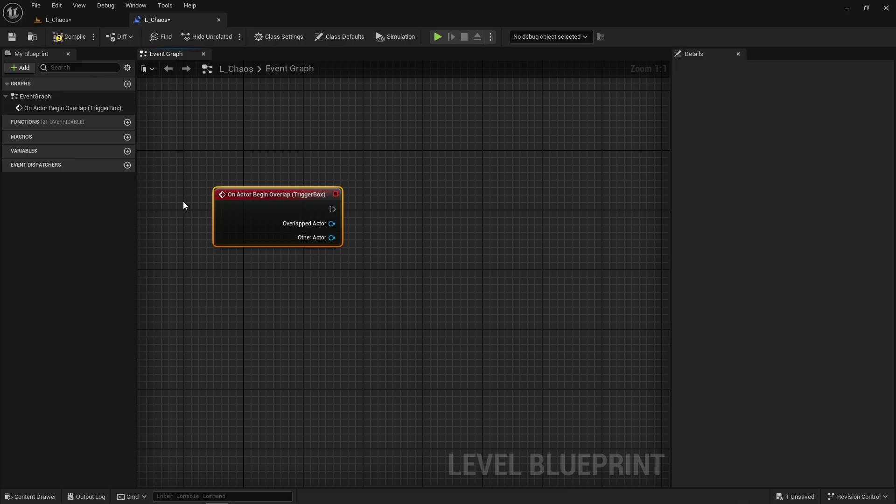
Create a reference to the level's NewChaosCacheCollection actor in the level blueprint and place it below the overlap event.
{"action": "left_click", "coordinate": [78, 21]}
{"action": "left_click", "coordinate": [434, 214]}
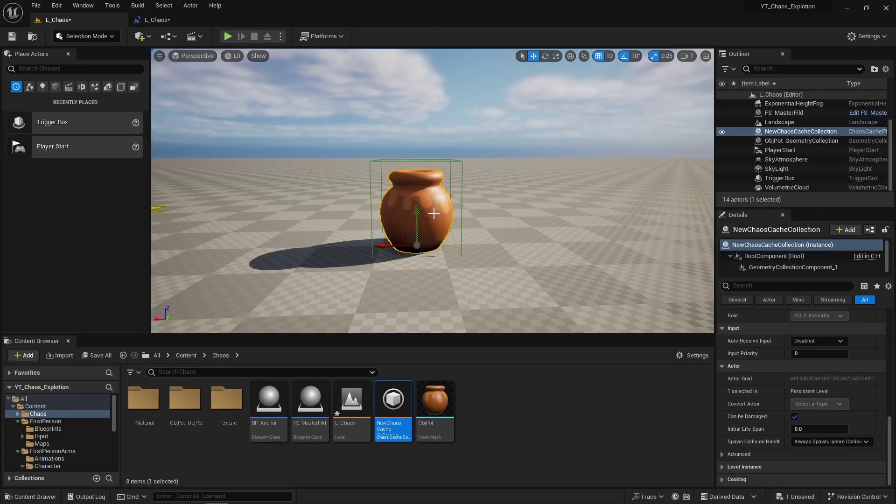
{"action": "left_click", "coordinate": [155, 21]}
{"action": "right_click", "coordinate": [374, 201]}
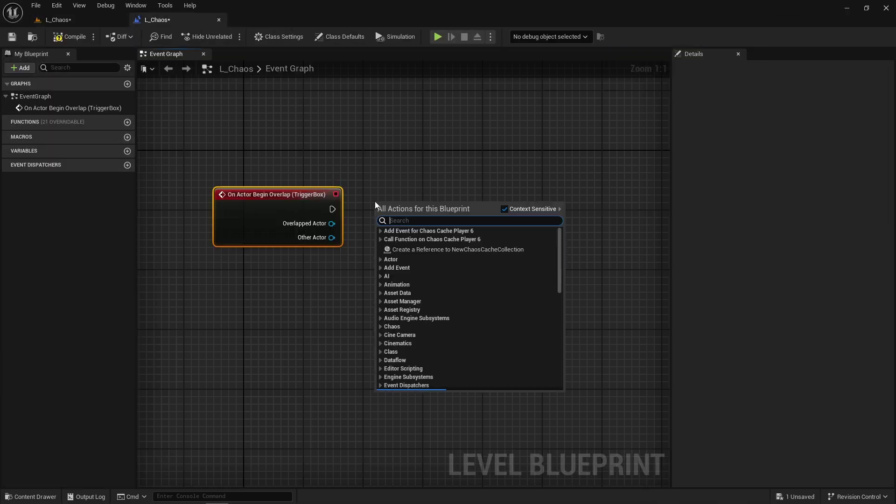
{"action": "left_click", "coordinate": [399, 250]}
{"action": "left_click_drag", "start_coordinate": [377, 206], "coordinate": [243, 288]}
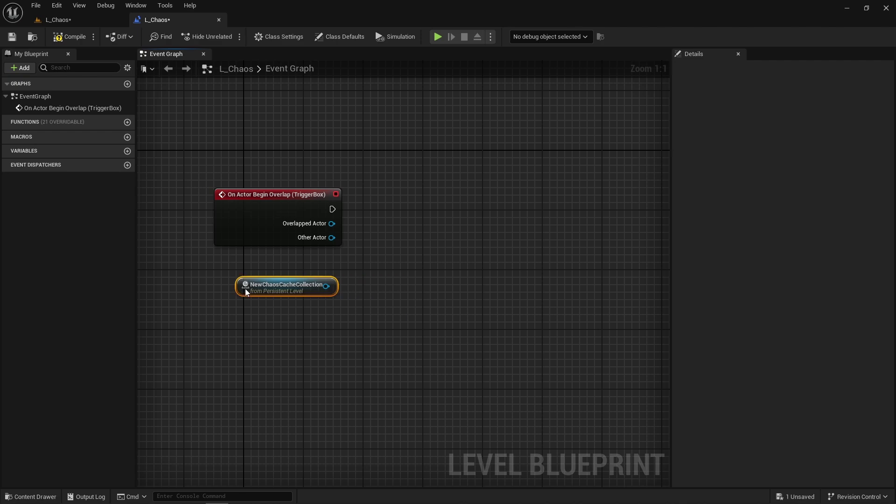
Add a Trigger All node targeting the NewChaosCacheCollection reference and run it from the On Actor Begin Overlap event.
{"action": "left_click_drag", "start_coordinate": [331, 287], "coordinate": [407, 230]}
{"action": "type", "text": "tr"}
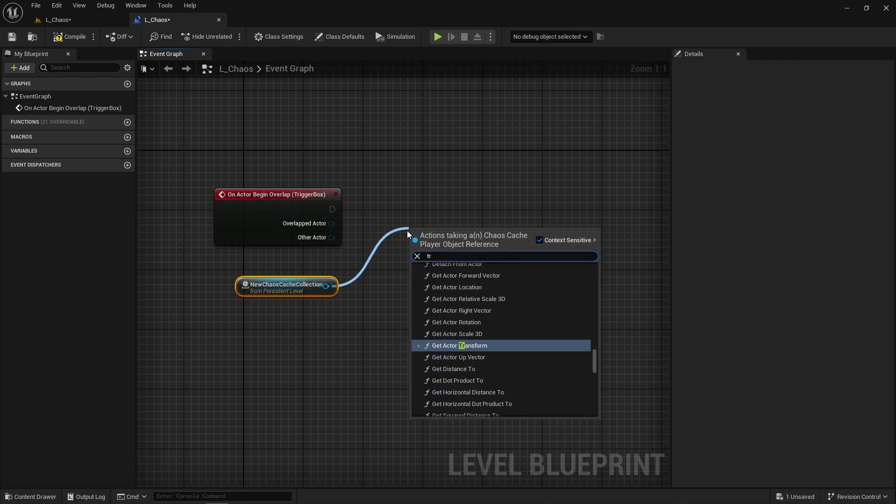
{"action": "type", "text": "igg"}
{"action": "key", "text": "Return"}
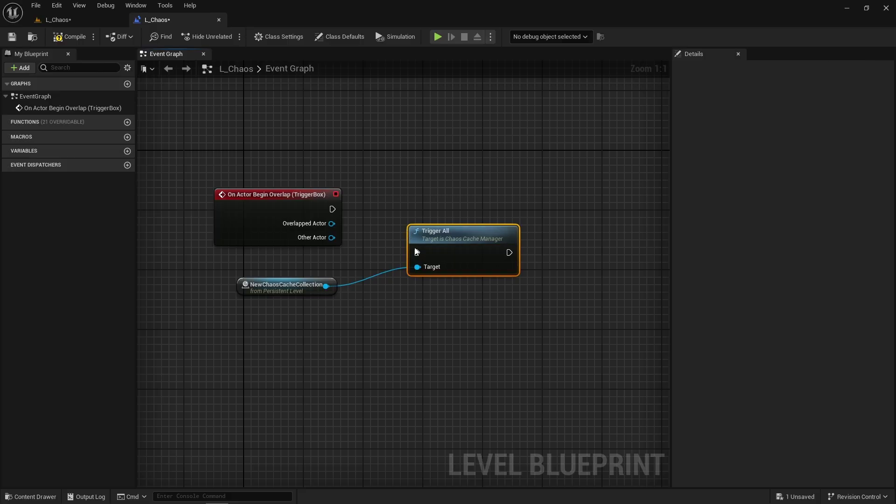
{"action": "left_click_drag", "start_coordinate": [332, 209], "coordinate": [423, 201]}
Play the level, pick up the rifle and shoot the cached pot to test the triggered explosion, ending the play session.
{"action": "left_click", "coordinate": [58, 20]}
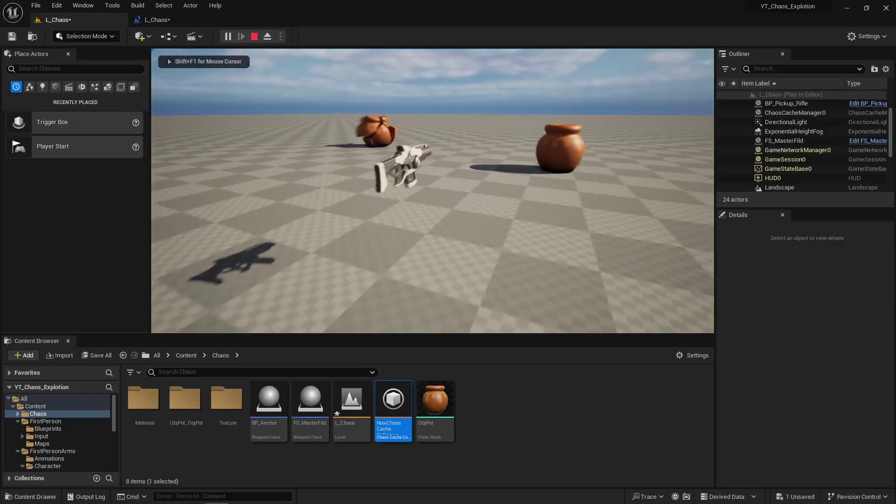
{"action": "key", "text": "w"}
{"action": "left_click", "coordinate": [432, 191]}
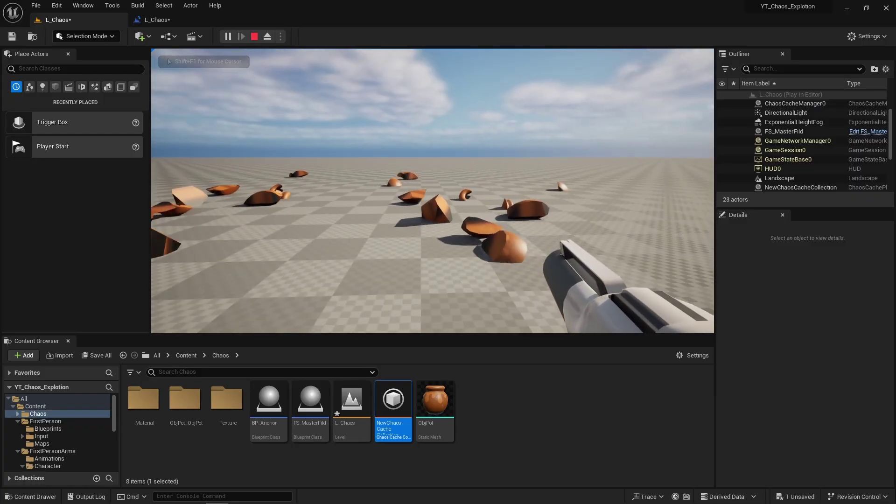
{"action": "key", "text": "Escape"}
Duplicate the cached pot twice, lining the copies up in a row beside the original.
{"action": "left_click", "coordinate": [419, 188]}
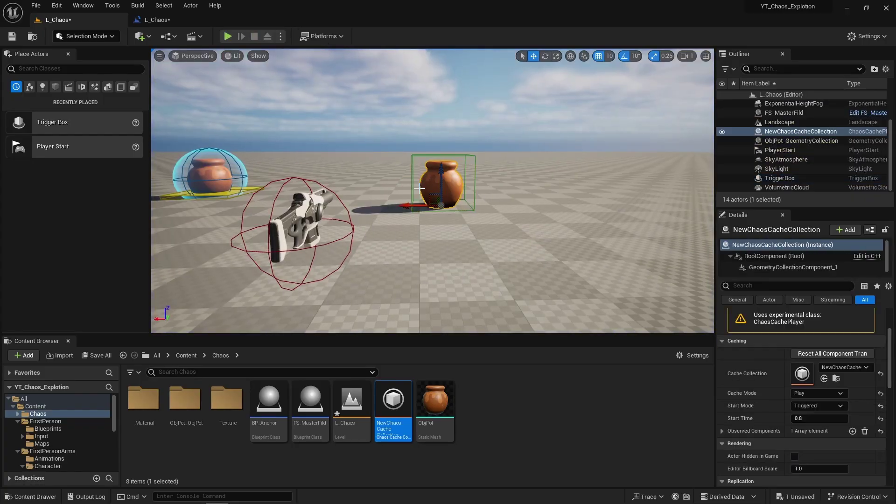
{"action": "left_click_drag", "start_coordinate": [413, 206], "coordinate": [544, 203], "text": "alt"}
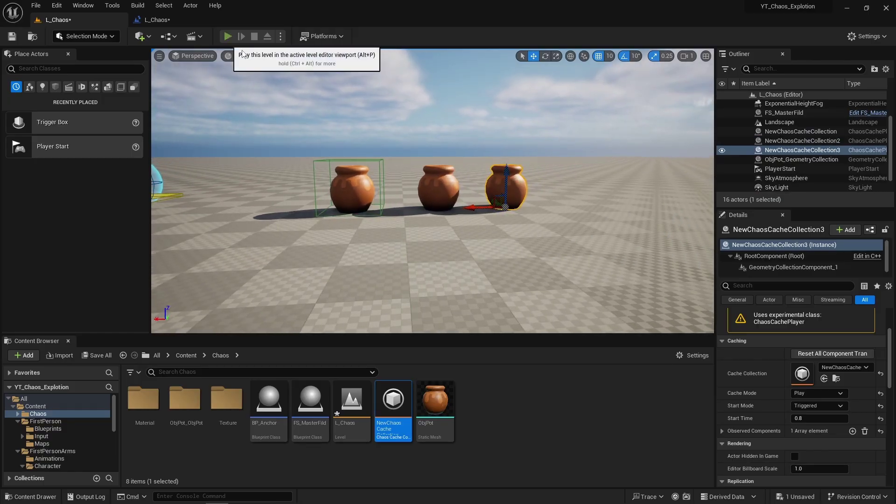
Play the level again and shoot at the row of pots to test how the original and its copies react.
{"action": "left_click", "coordinate": [227, 36]}
{"action": "key", "text": "w"}
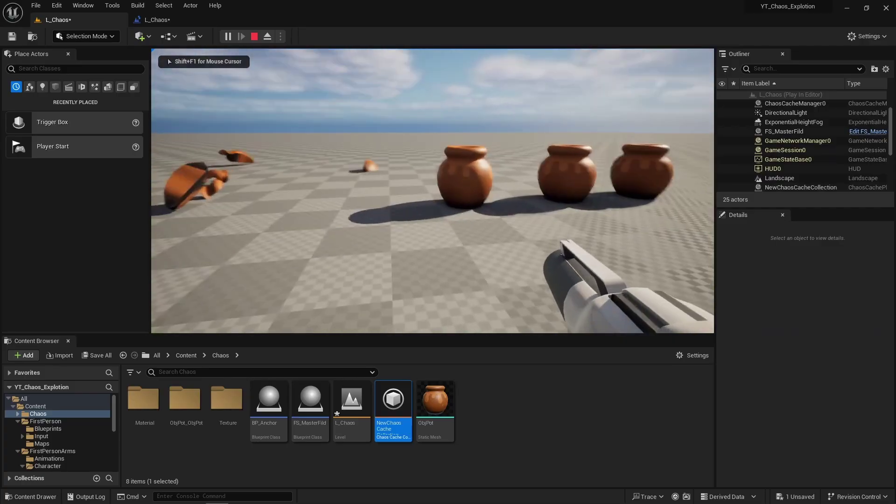
{"action": "left_click", "coordinate": [433, 191]}
{"action": "key", "text": "a"}
{"action": "left_click", "coordinate": [432, 191]}
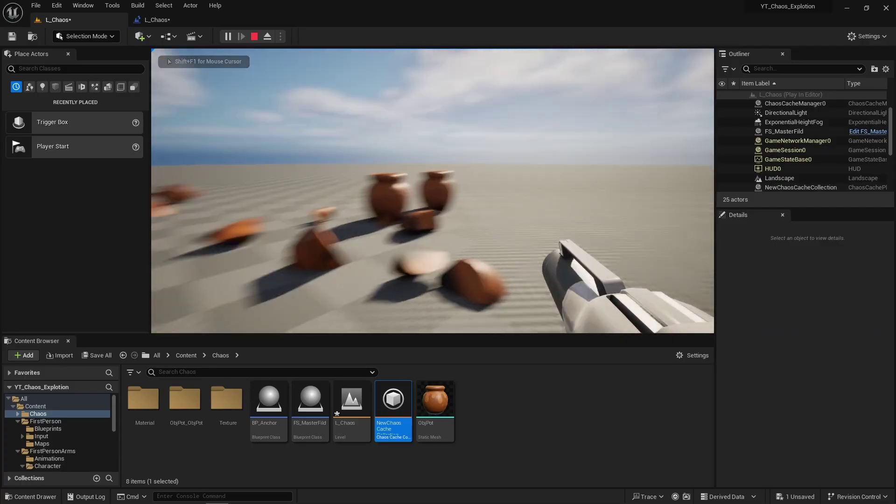